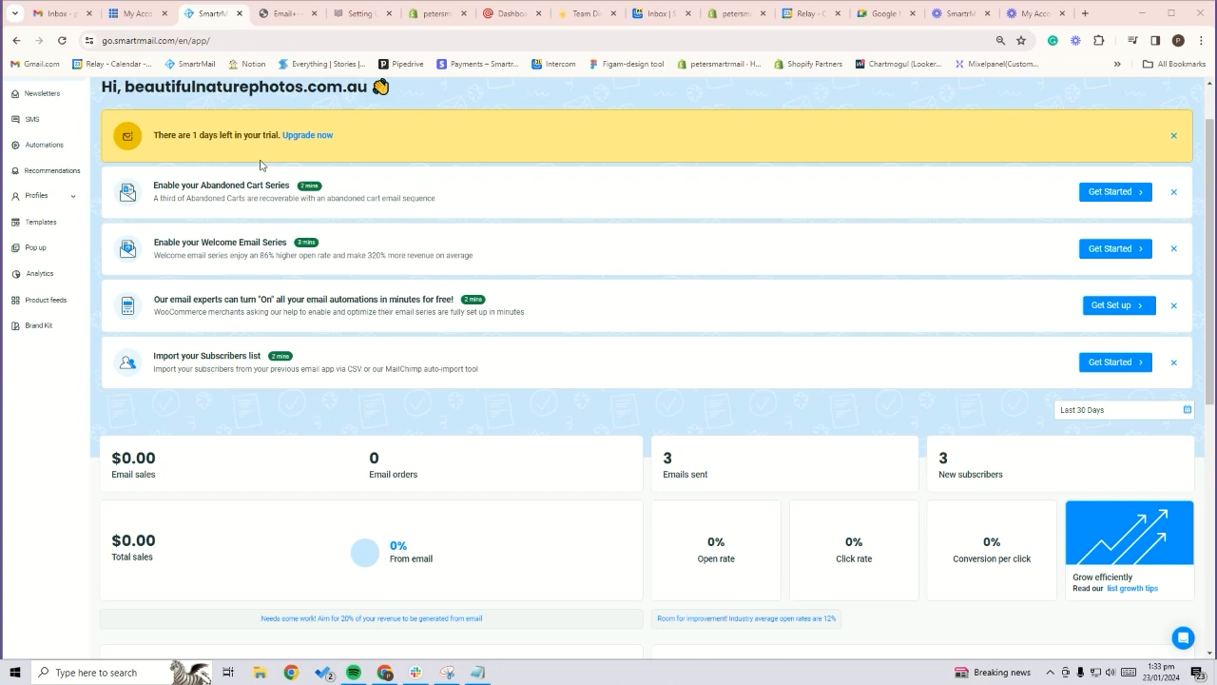
Open the email settings of the SmartrMail account
left_click(136, 15)
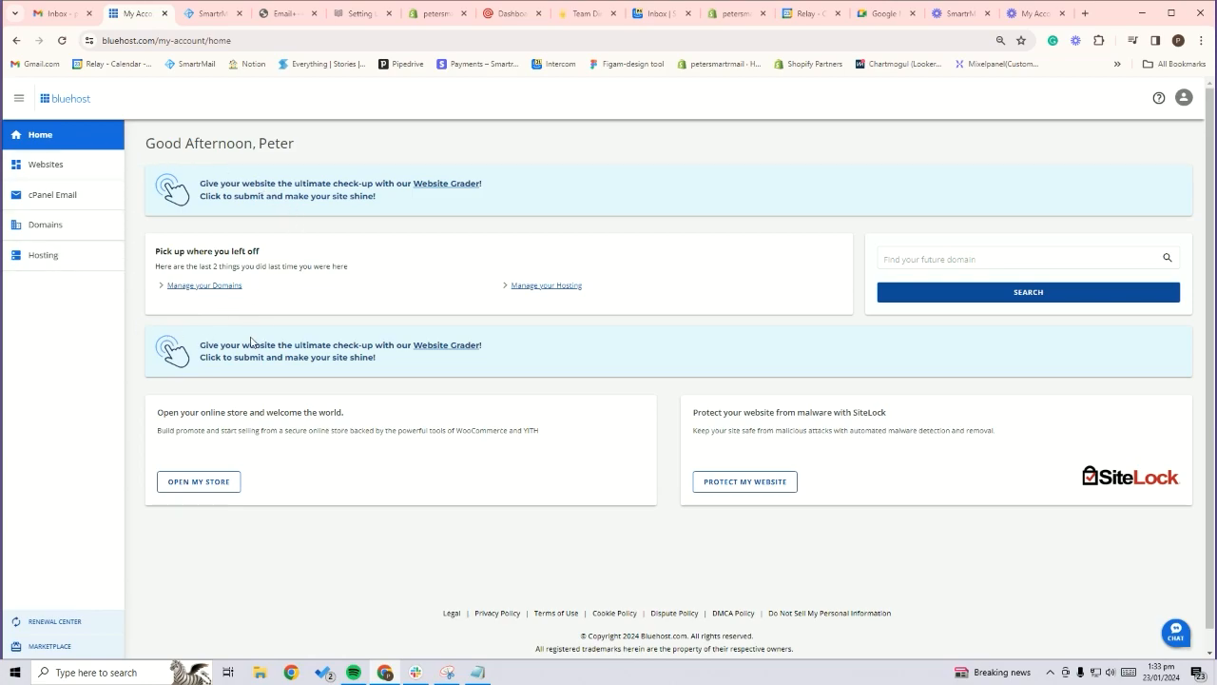
left_click(208, 14)
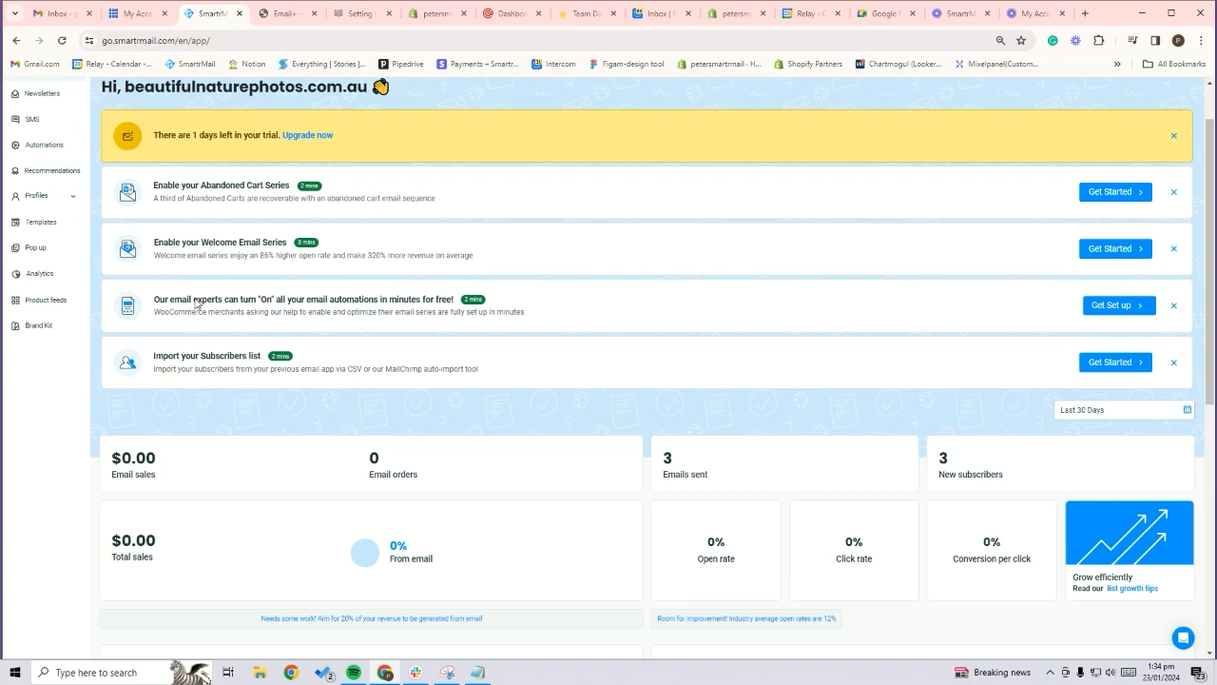
scroll(275, 290, "up", 2)
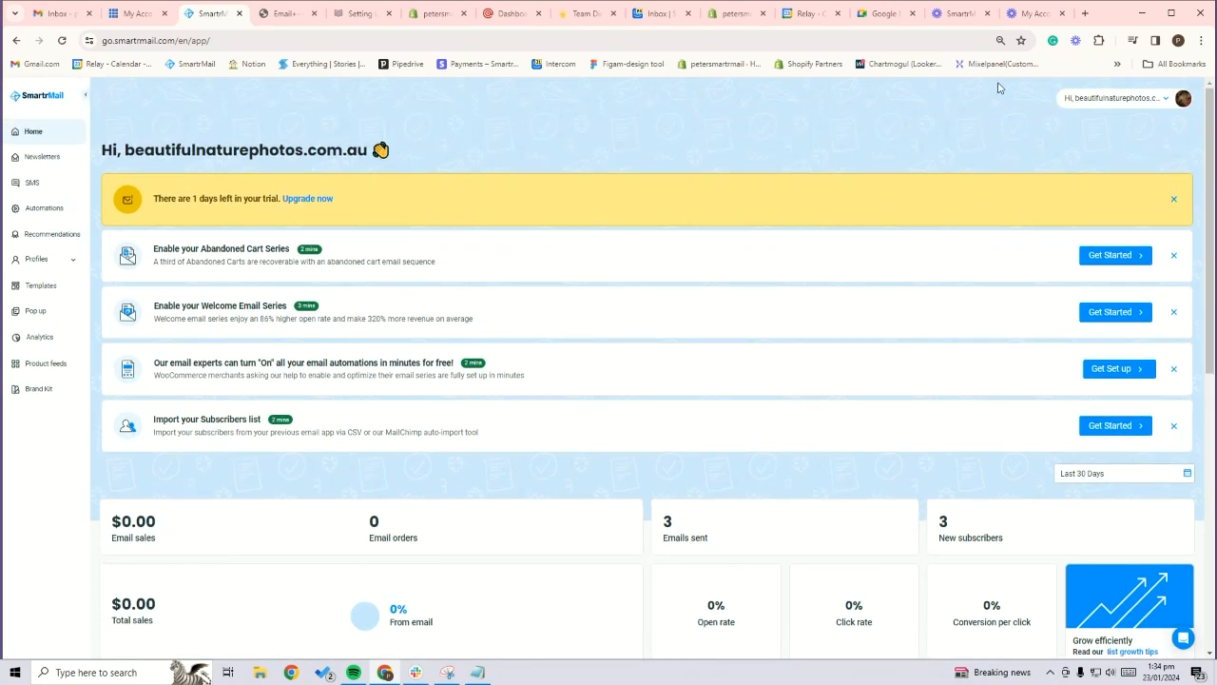
left_click(1156, 99)
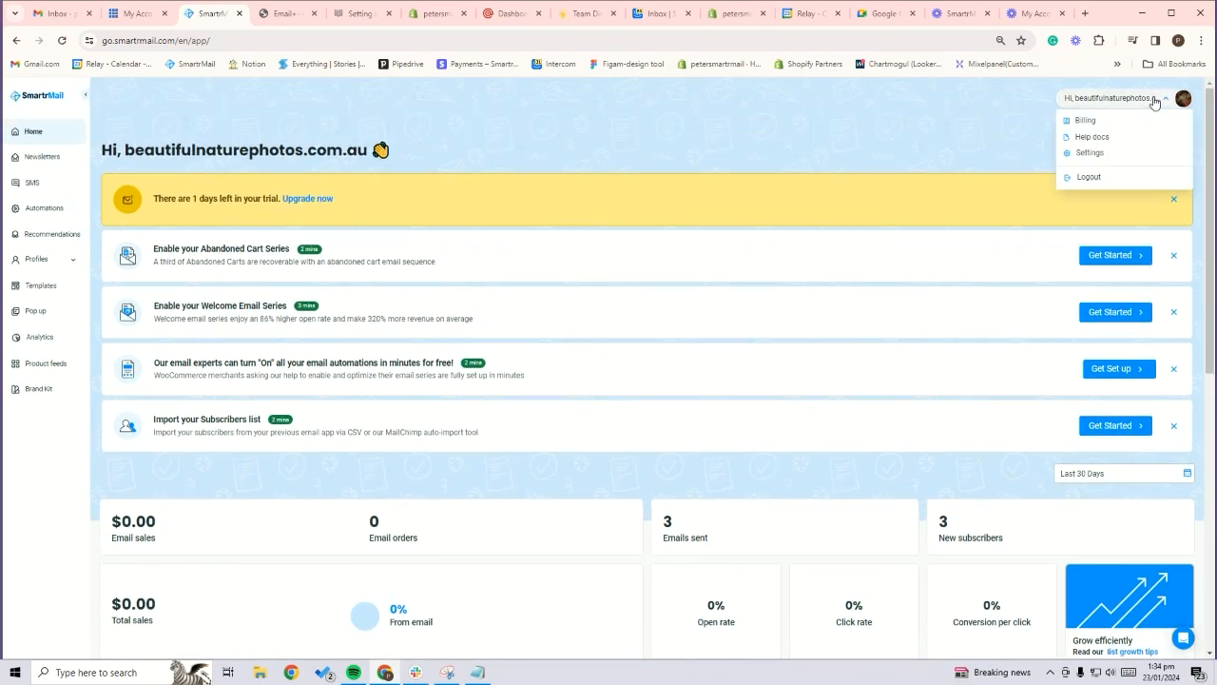
left_click(1089, 155)
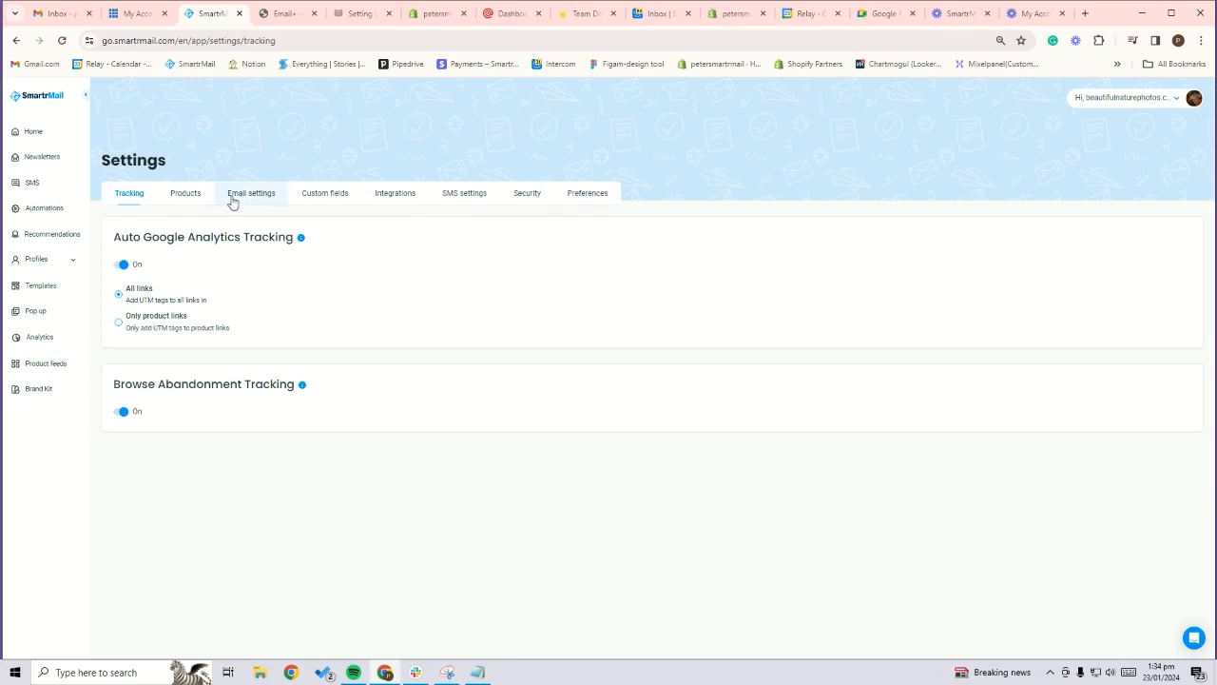
left_click(236, 195)
Check the example image of the custom sending domain section, then review the DNS records listed under Custom sending domain in SmartrMail
left_click(283, 13)
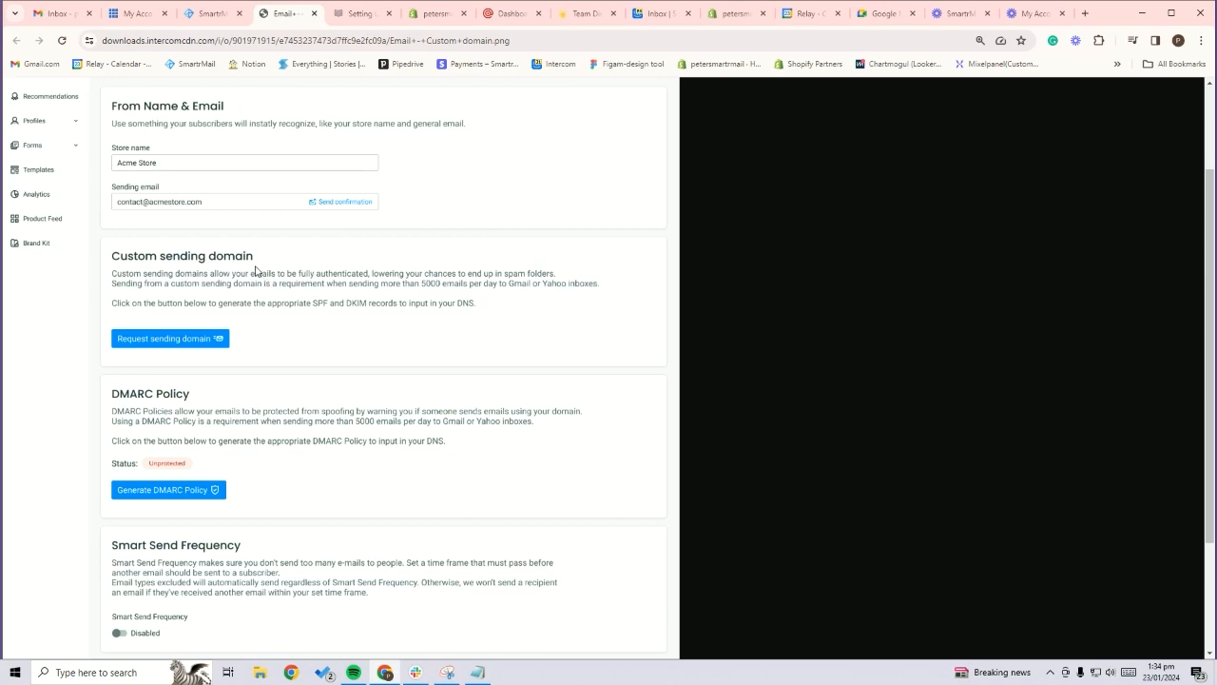
left_click(208, 13)
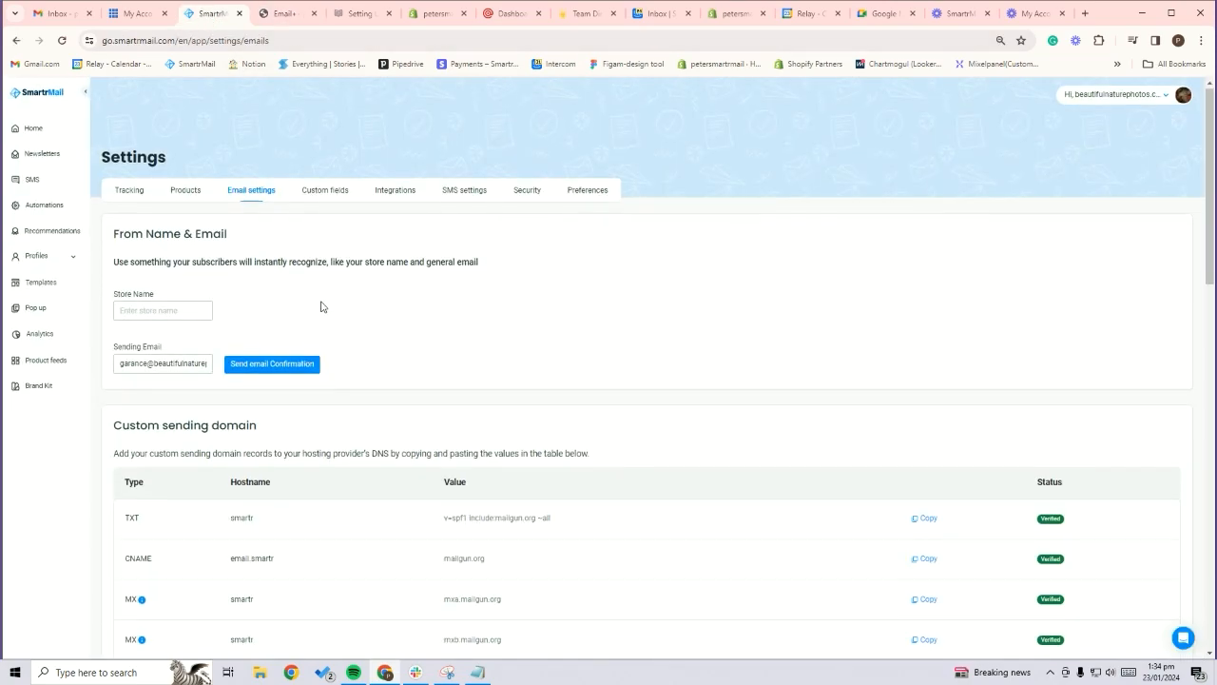
scroll(328, 304, "down", 2)
scroll(335, 297, "down", 1)
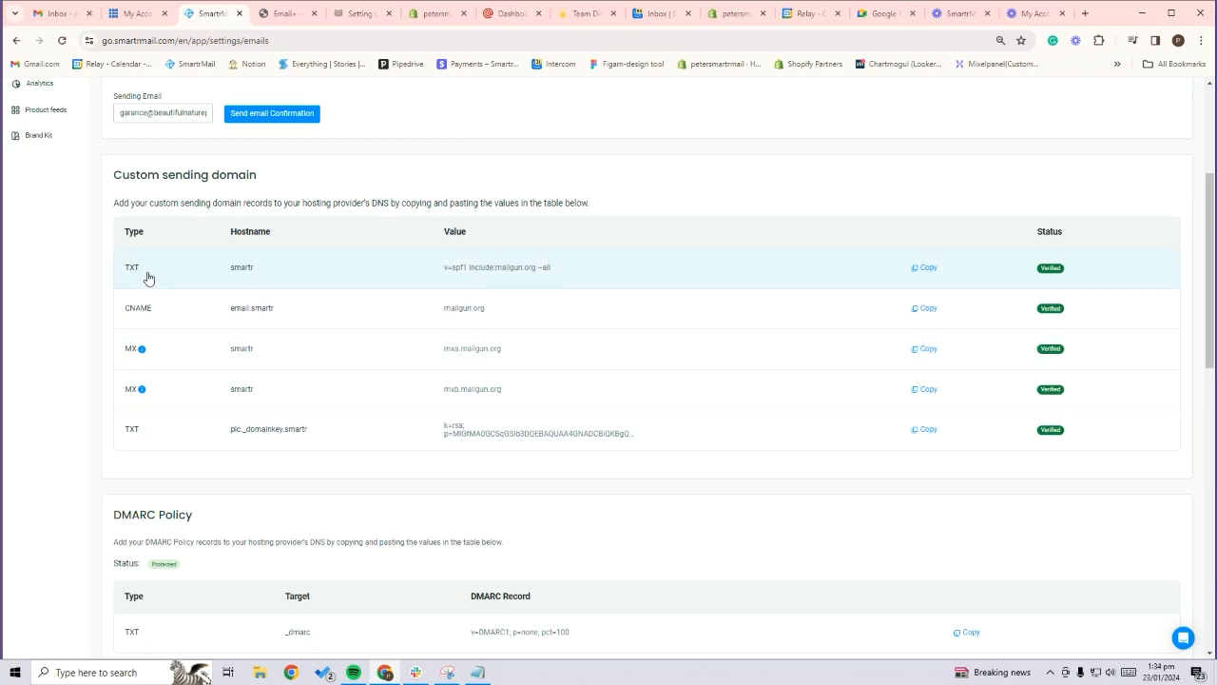
mouse_move(142, 352)
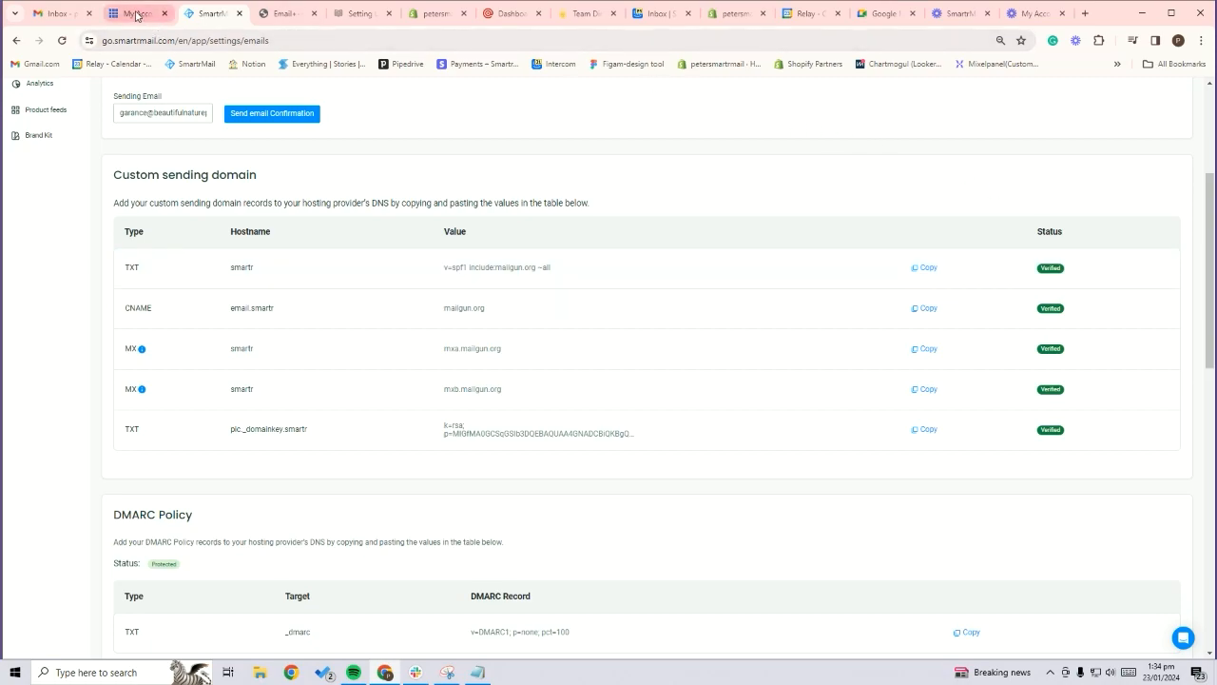
Switch to Bluehost and open the advanced DNS records of the Beautiful Nature Photos site
left_click(136, 14)
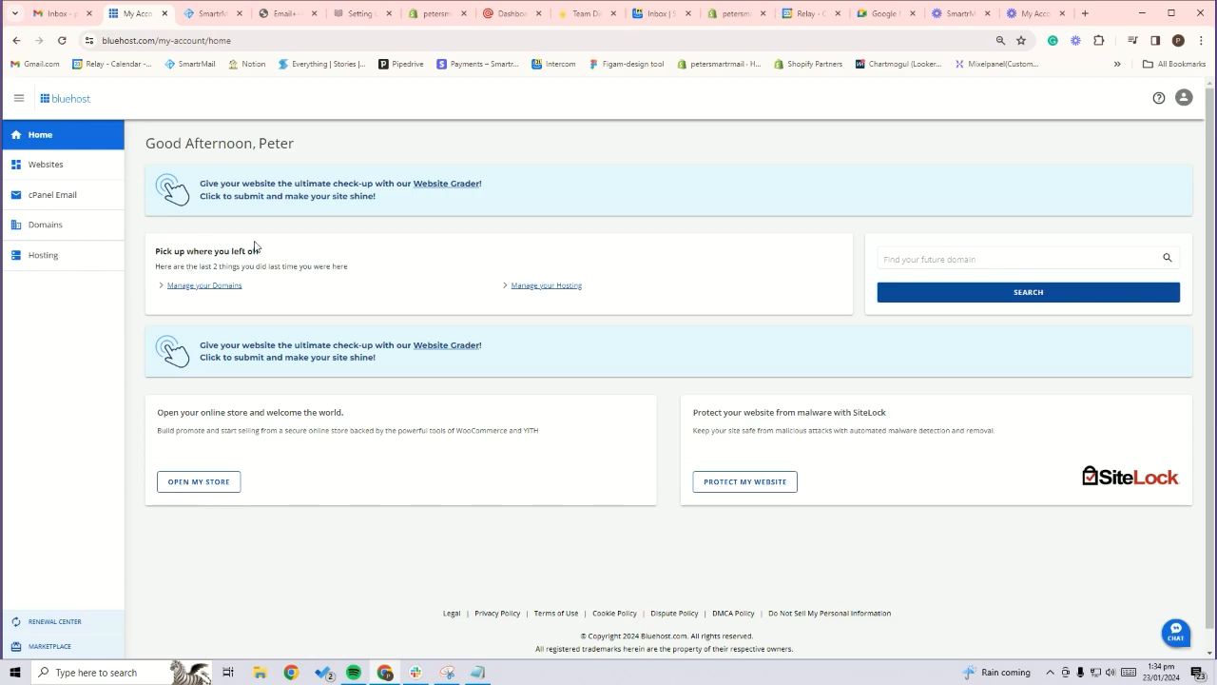
left_click(95, 258)
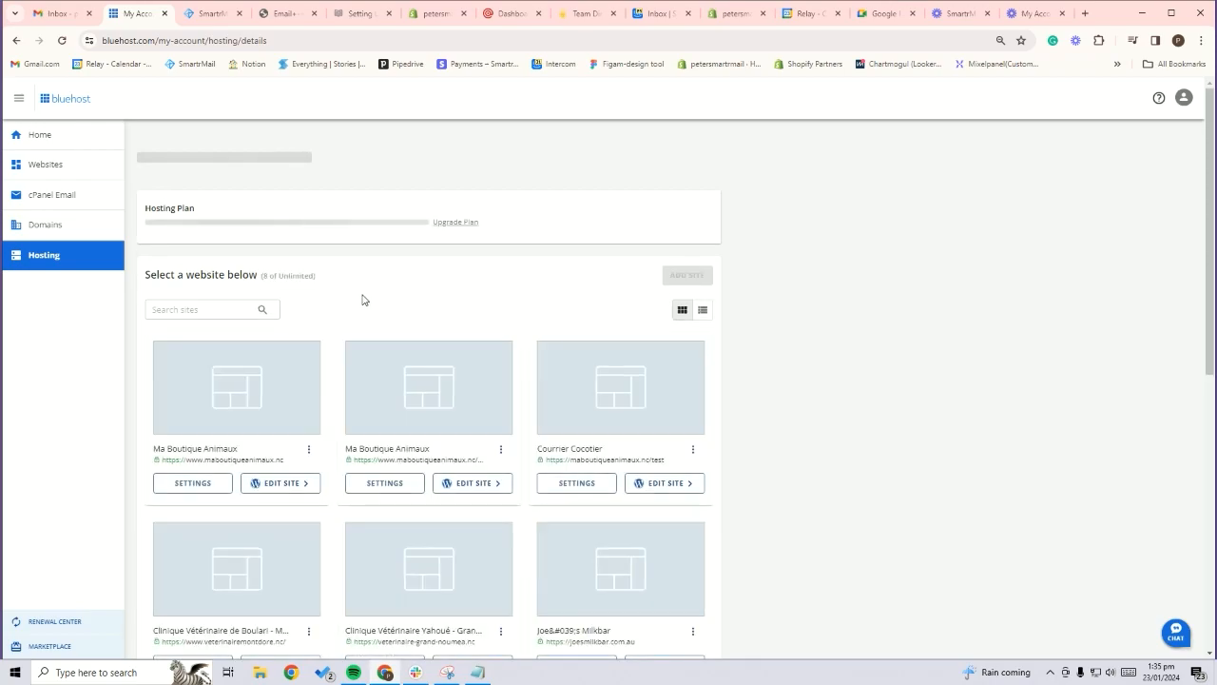
scroll(362, 300, "down", 4)
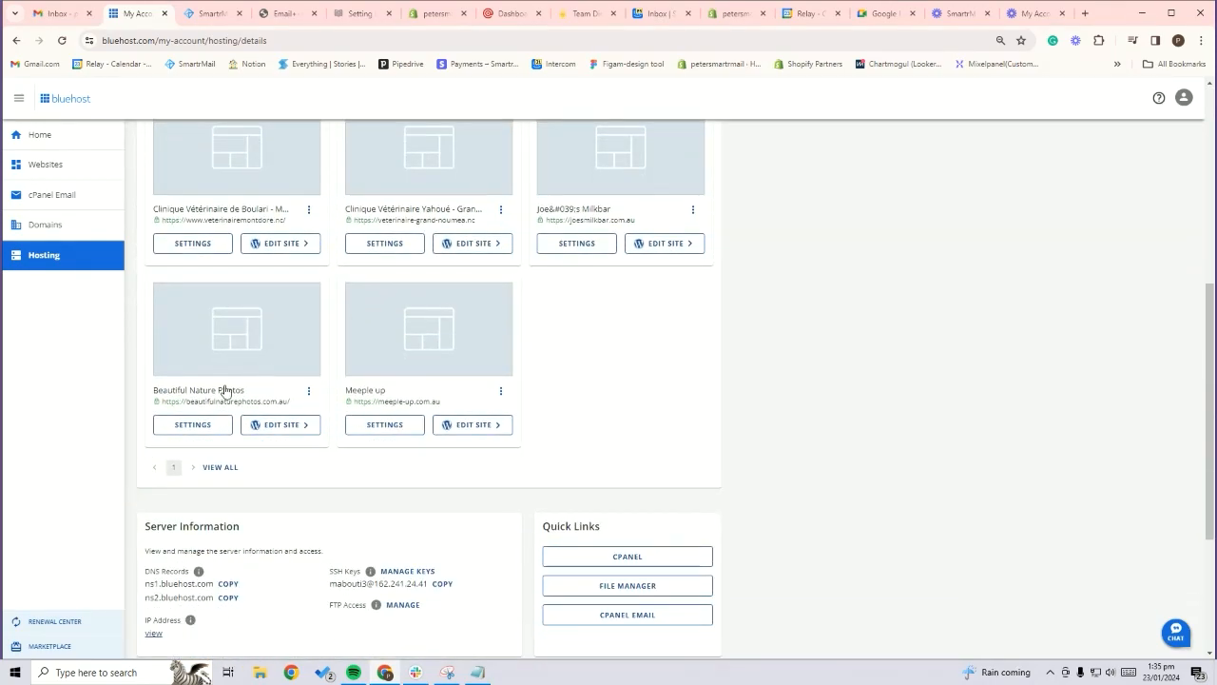
left_click(203, 427)
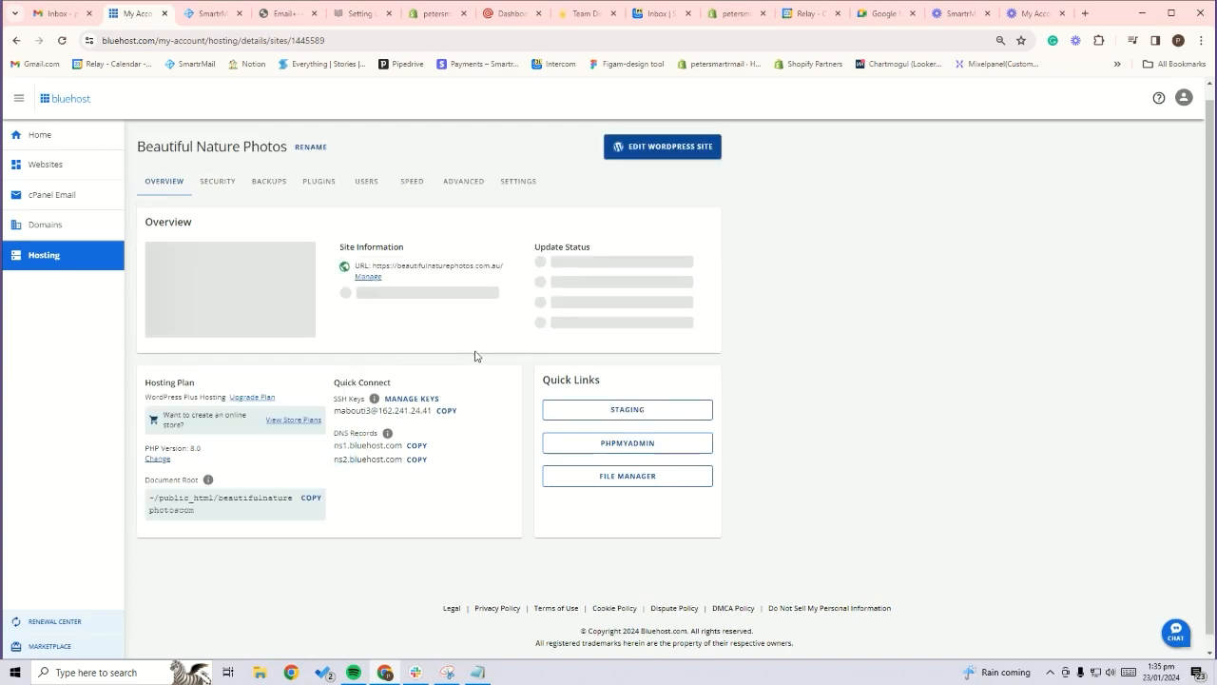
left_click(519, 181)
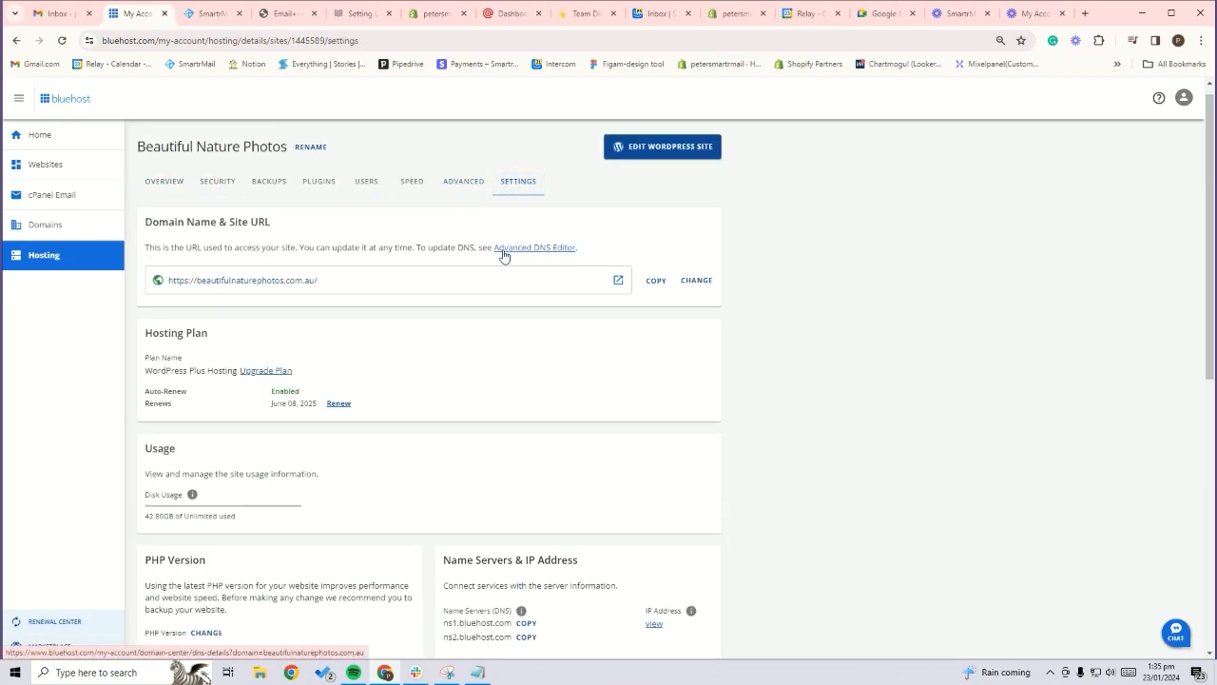
left_click(531, 252)
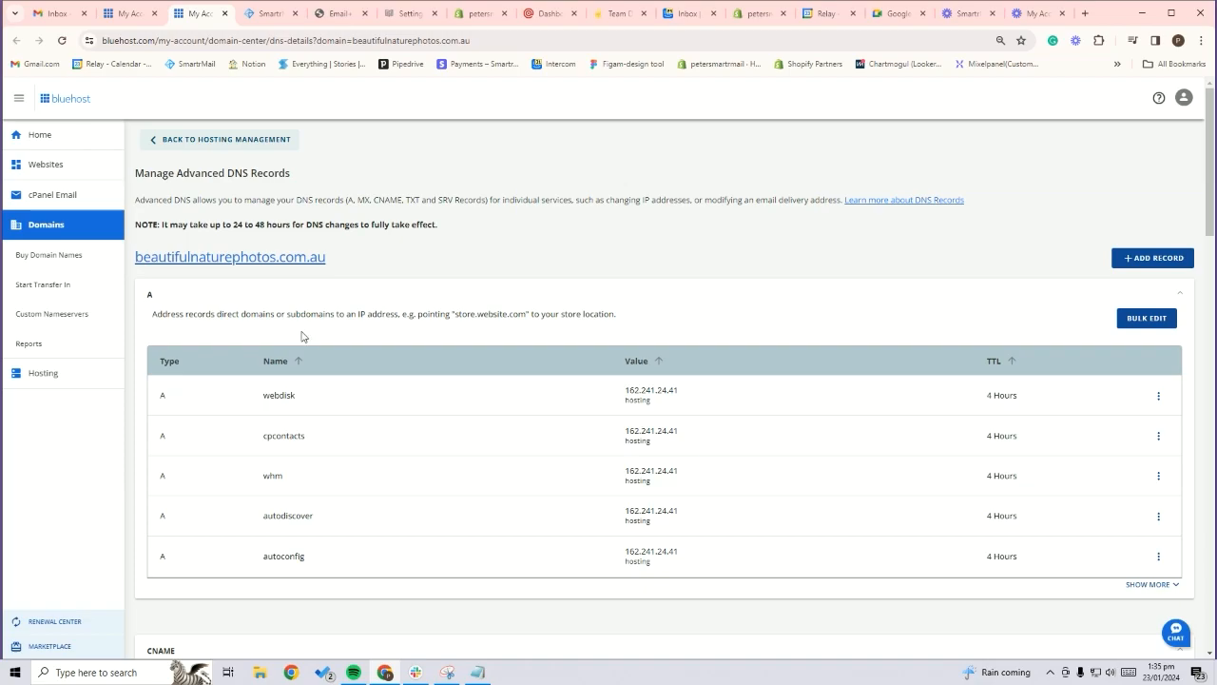
scroll(316, 330, "down", 1)
scroll(316, 330, "down", 5)
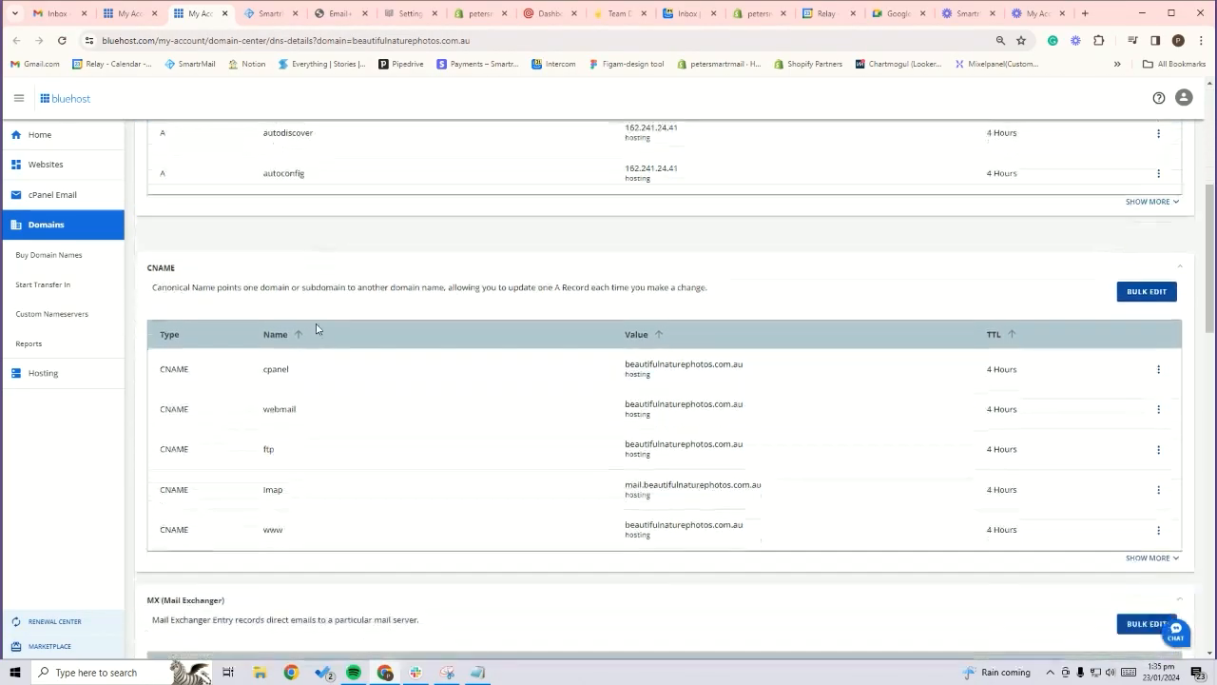
scroll(316, 328, "down", 2)
scroll(317, 328, "up", 8)
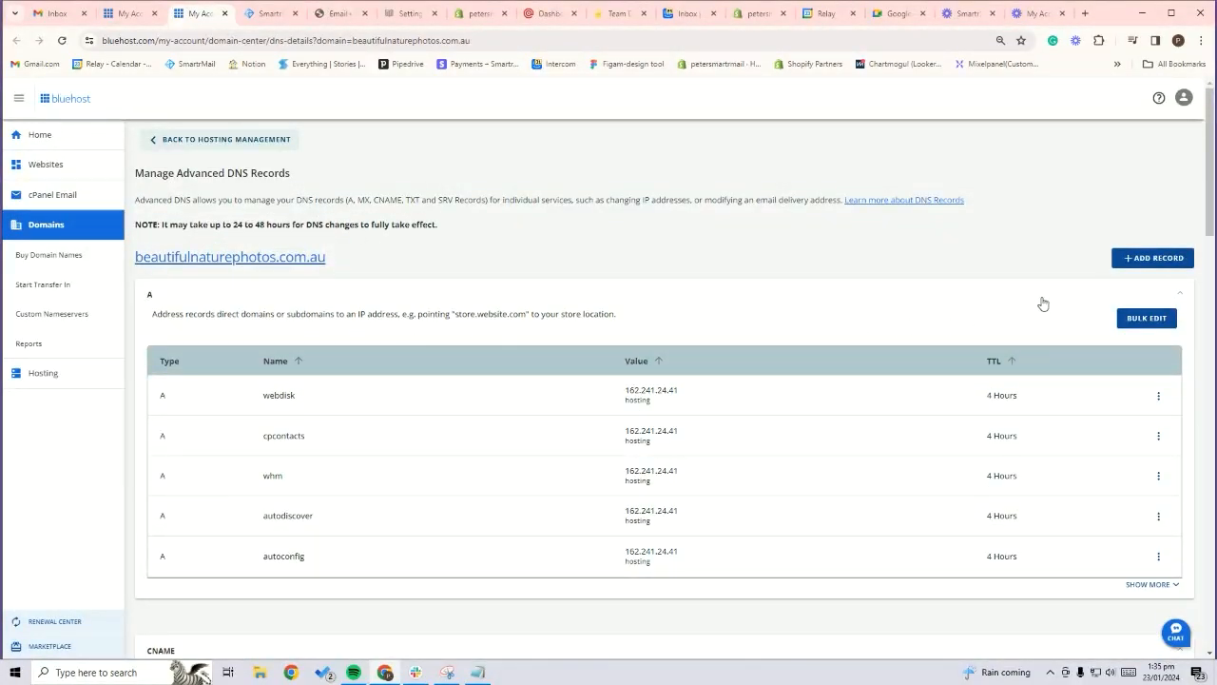
Start a new TXT record referring to Other Host, with the hostname smartr copied from SmartrMail's first TXT row
left_click(1166, 262)
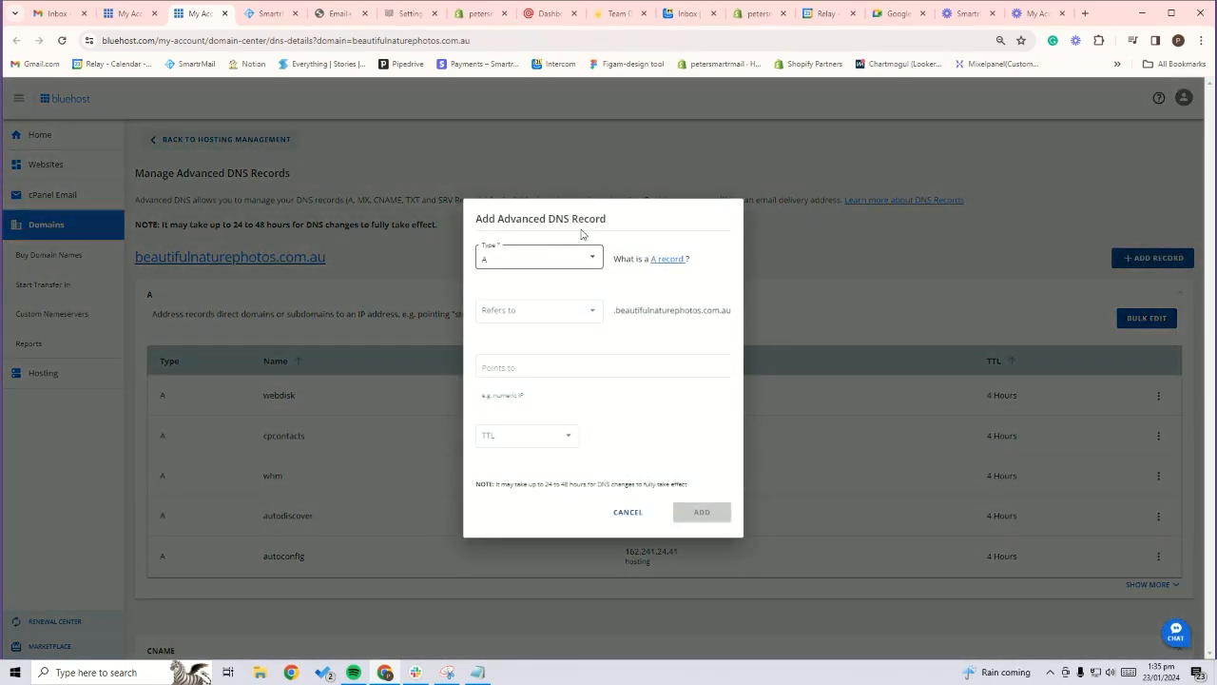
left_click(262, 15)
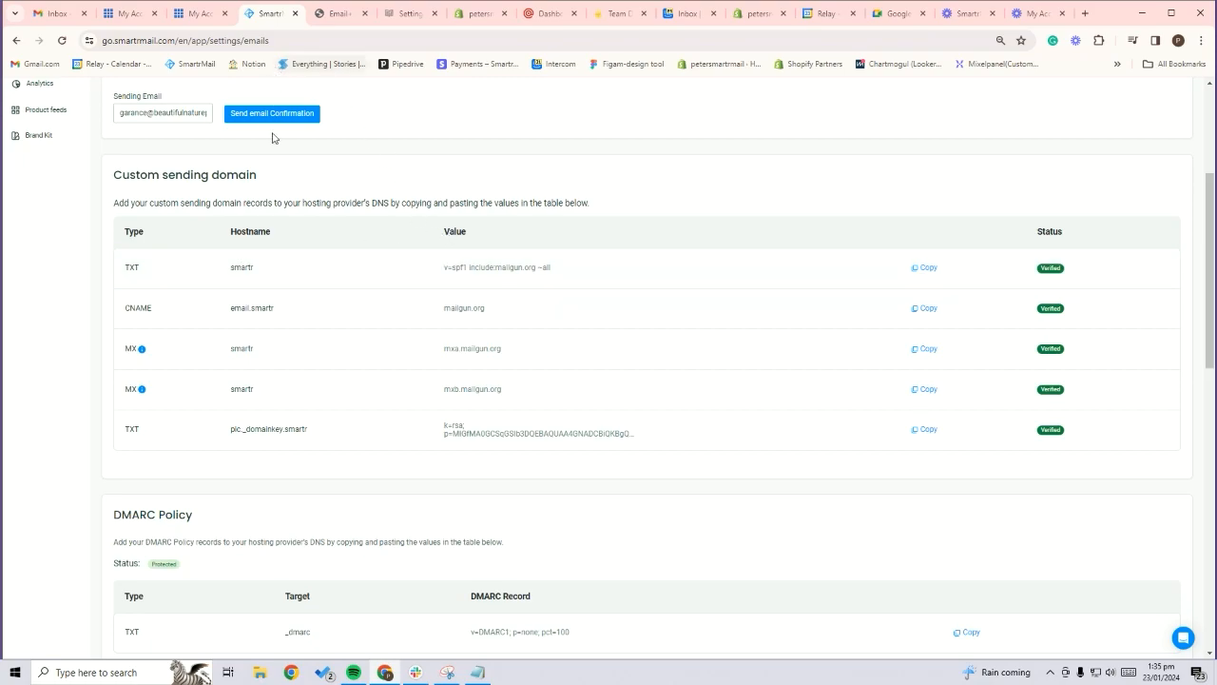
left_click_drag(264, 275, 234, 272)
key("ctrl+c")
left_click(198, 14)
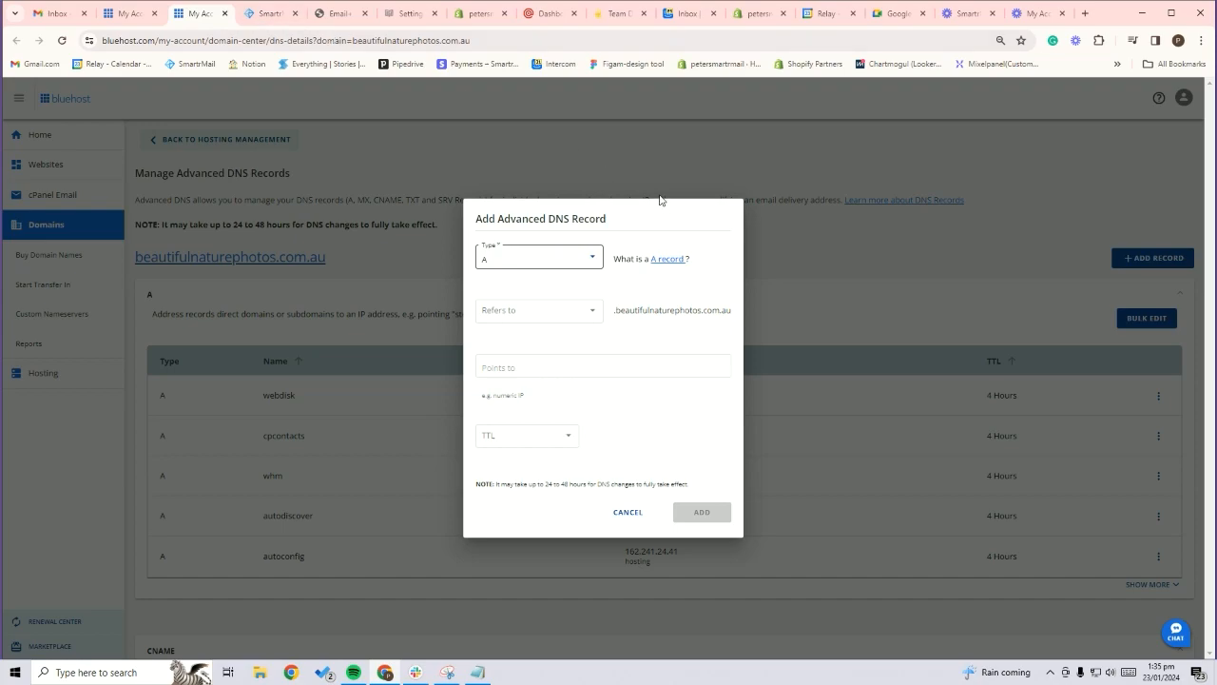
left_click(547, 270)
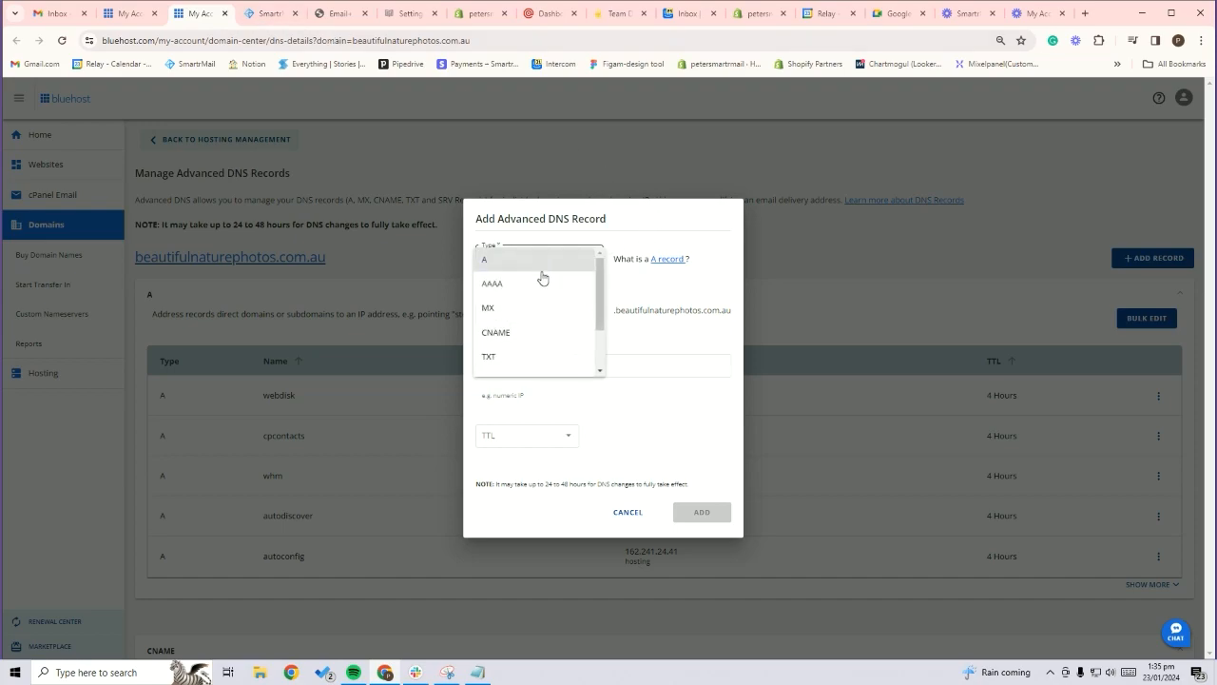
left_click(517, 358)
left_click(528, 327)
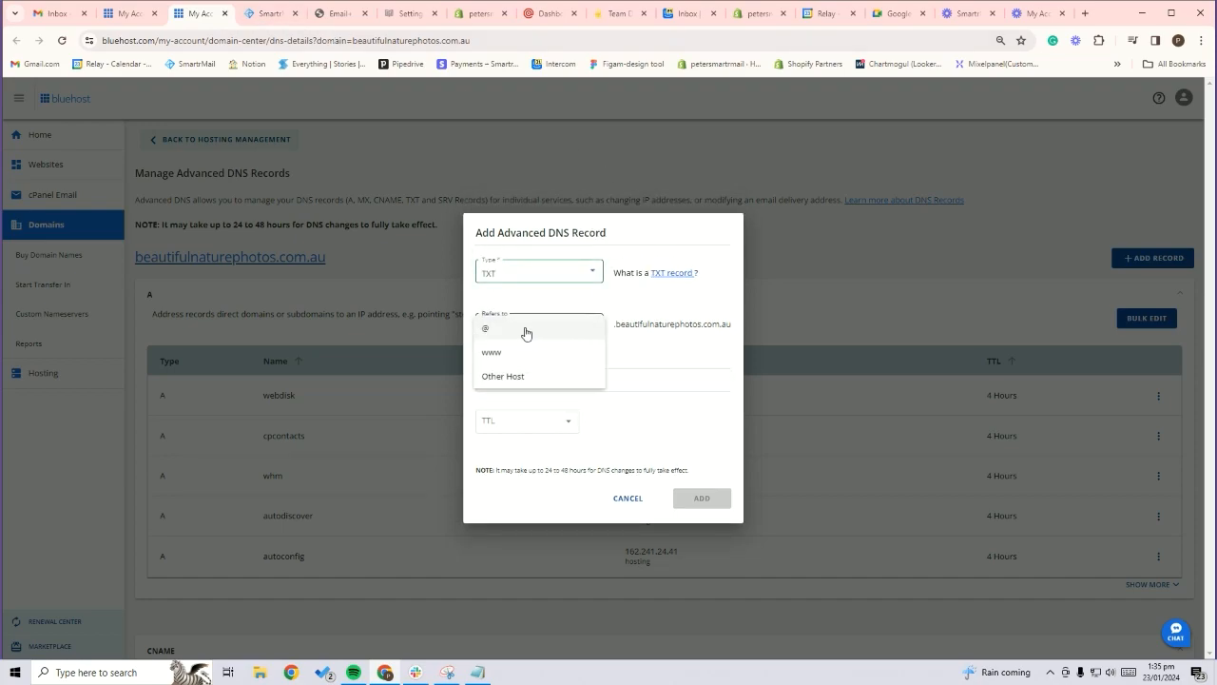
left_click(510, 379)
left_click(526, 361)
key("ctrl+v")
Give the TXT record the value v=spf1 include:mailgun.org ~all copied from SmartrMail, set its TTL to 2 Hours, and add it
left_click(274, 13)
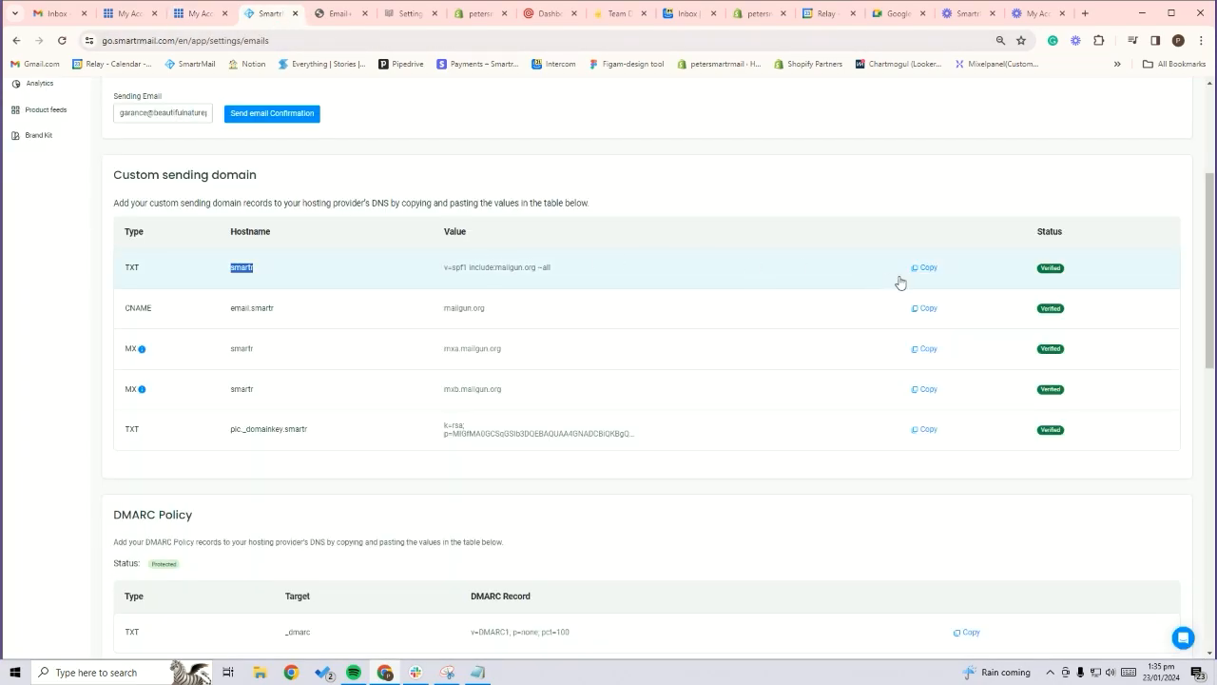
left_click(927, 270)
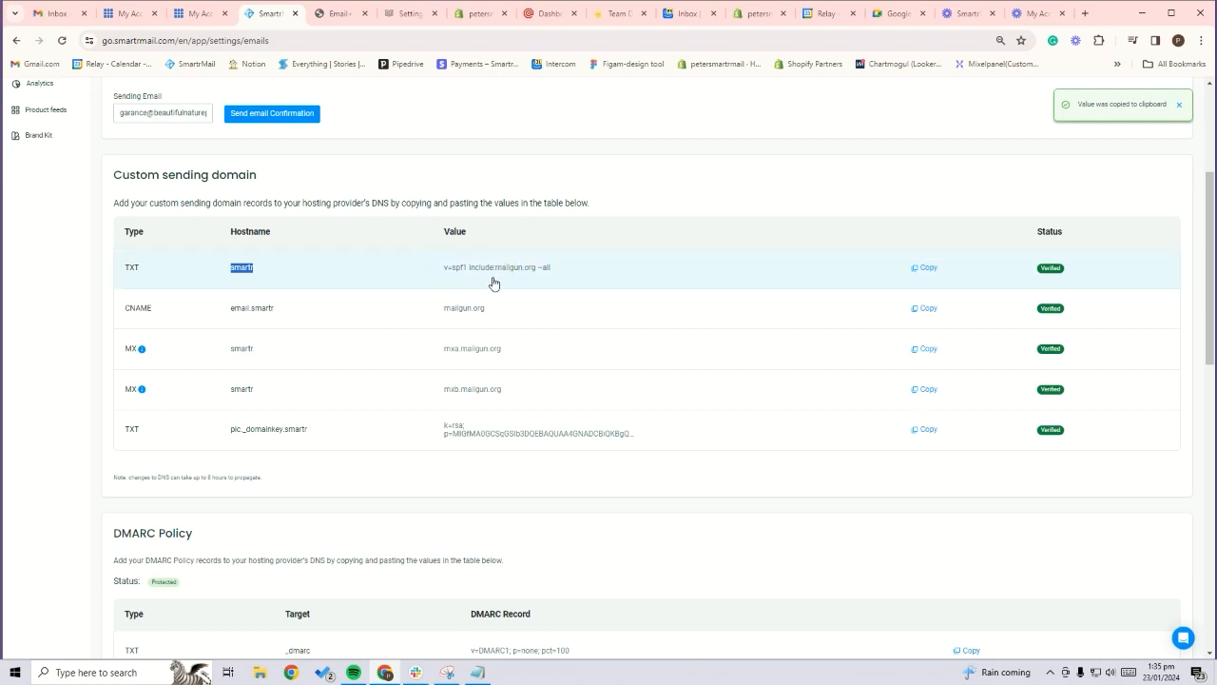
left_click(201, 13)
left_click(530, 402)
key("ctrl+v")
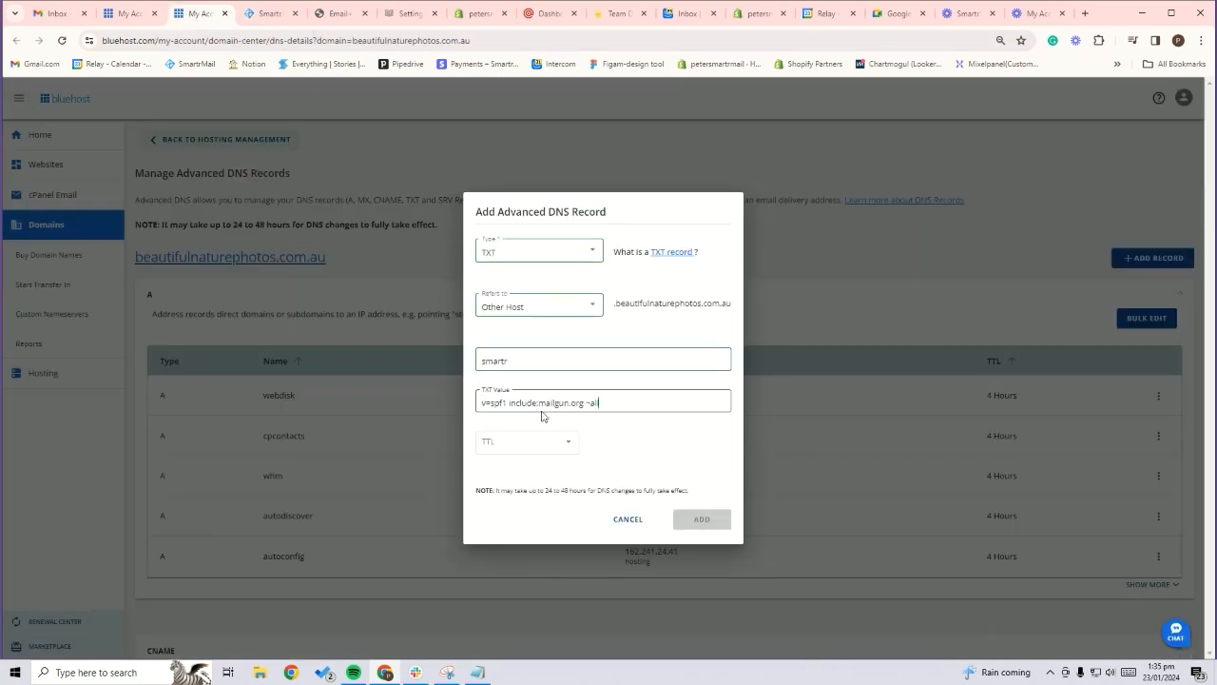
left_click(568, 445)
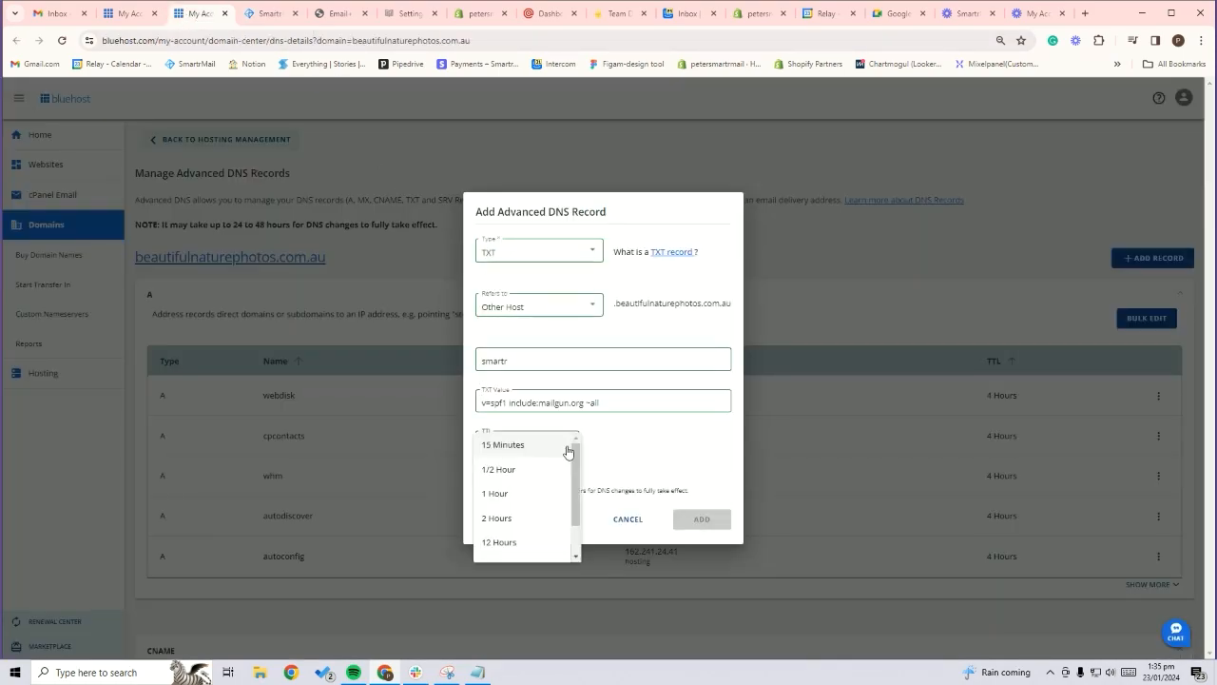
left_click(546, 521)
left_click(720, 521)
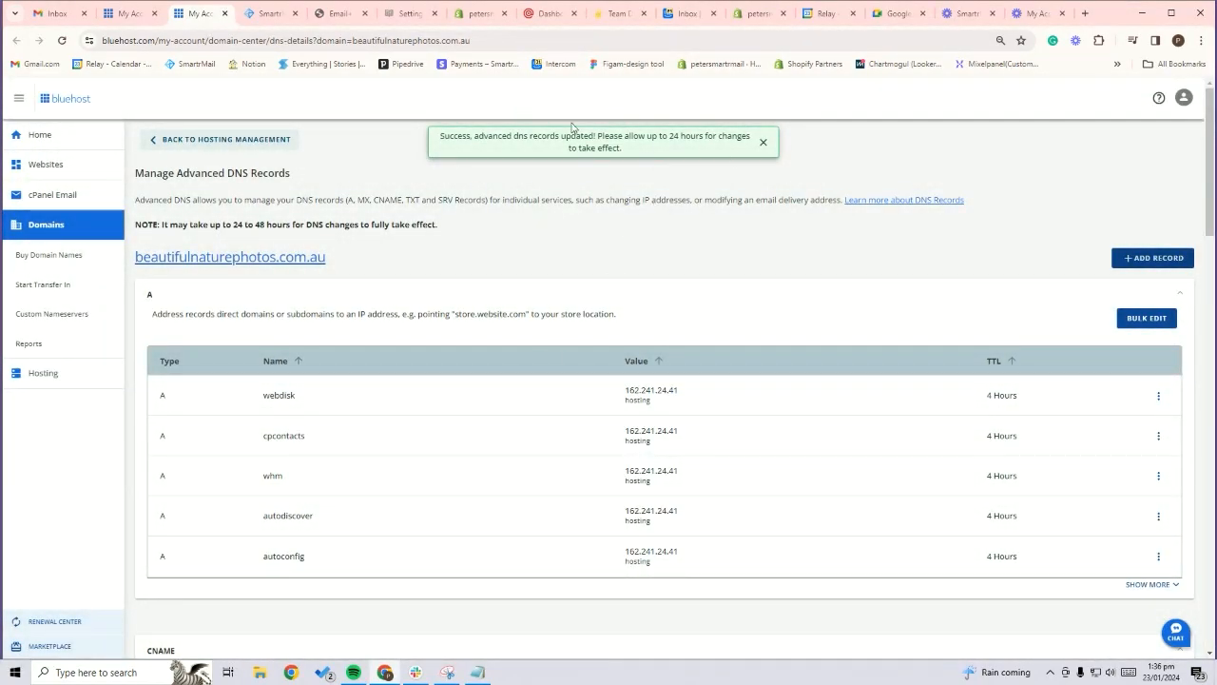
Start another DNS record in Bluehost with the type CNAME, referring to Other Host
left_click(262, 19)
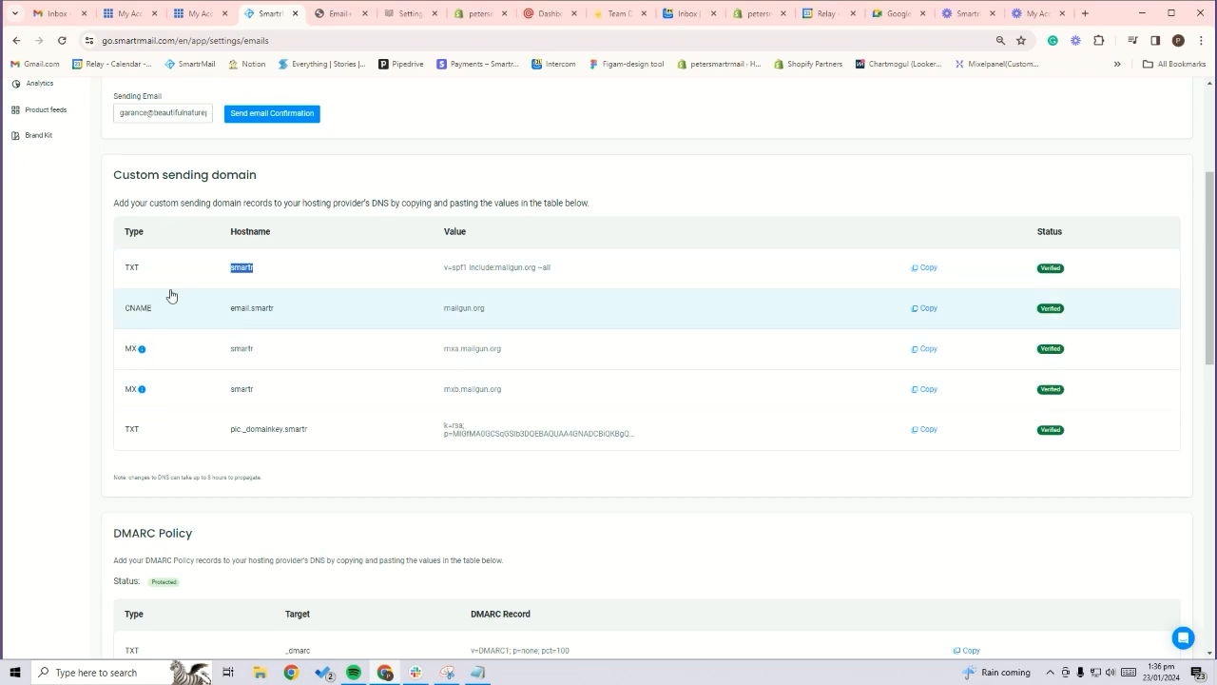
left_click(200, 13)
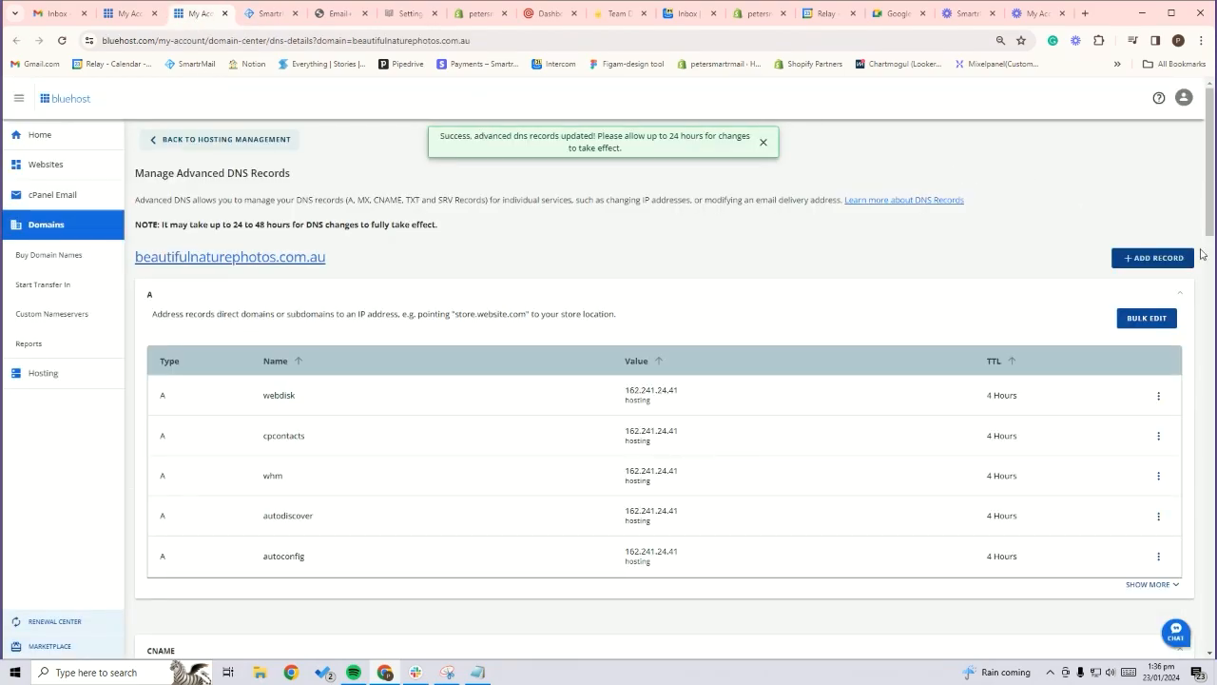
left_click(1172, 262)
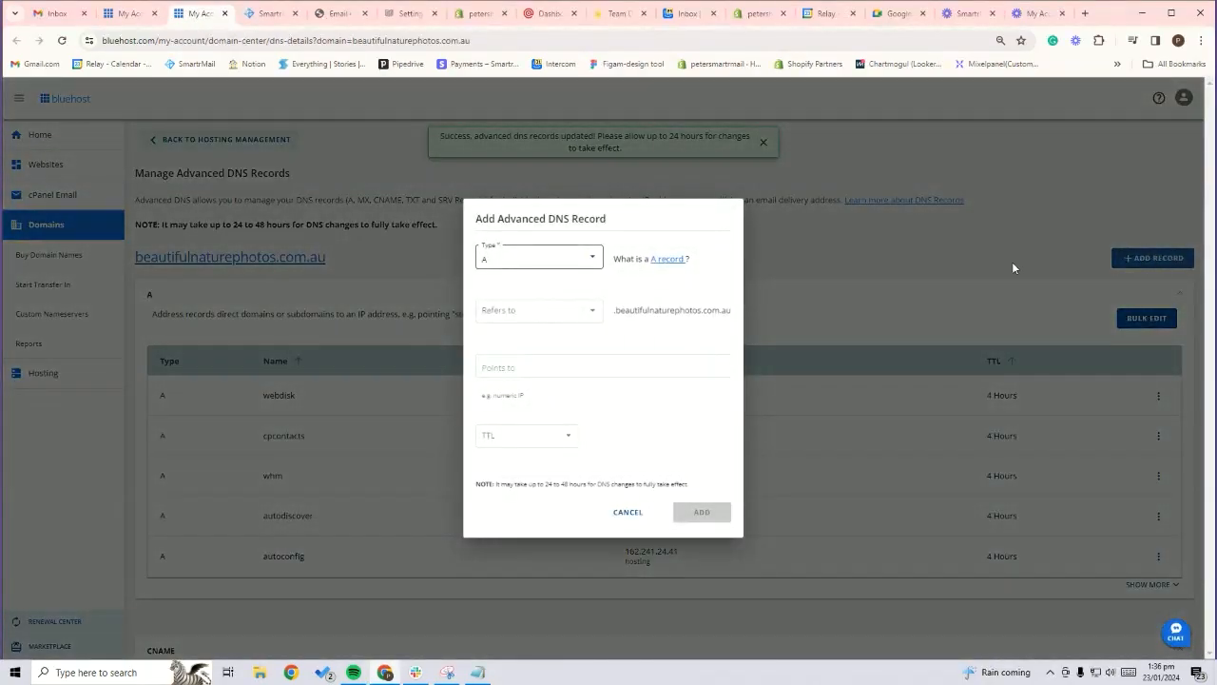
left_click(576, 263)
scroll(543, 345, "down", 1)
left_click(526, 274)
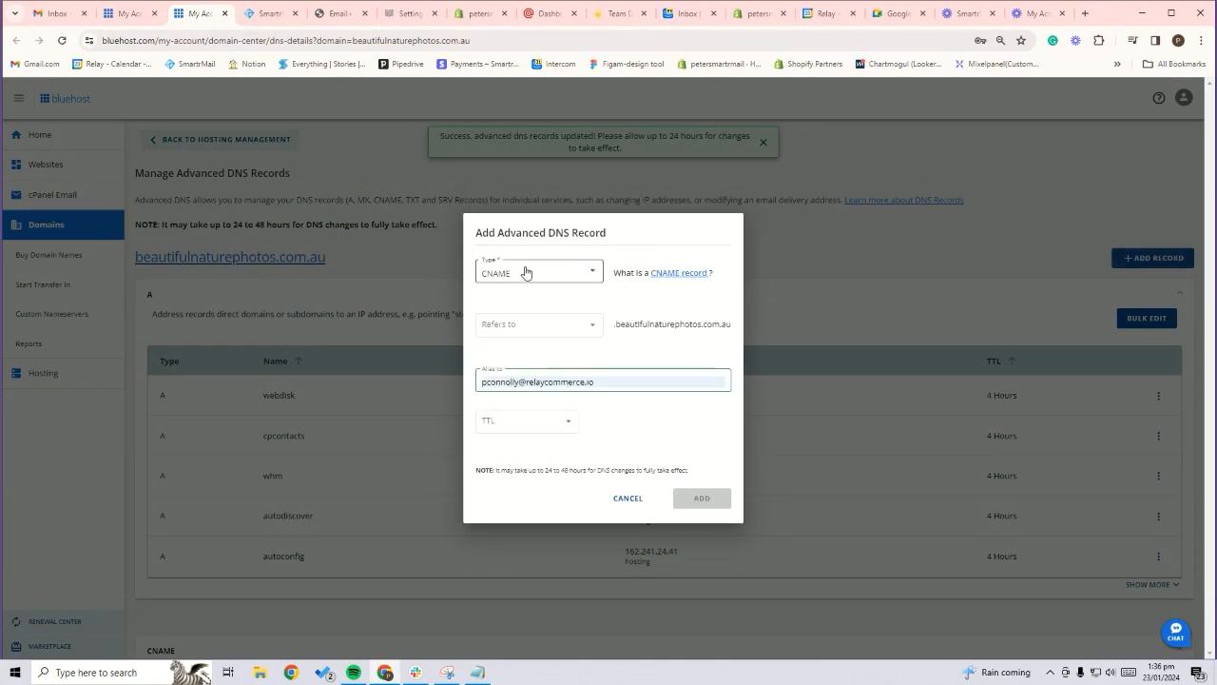
left_click(537, 322)
left_click(535, 378)
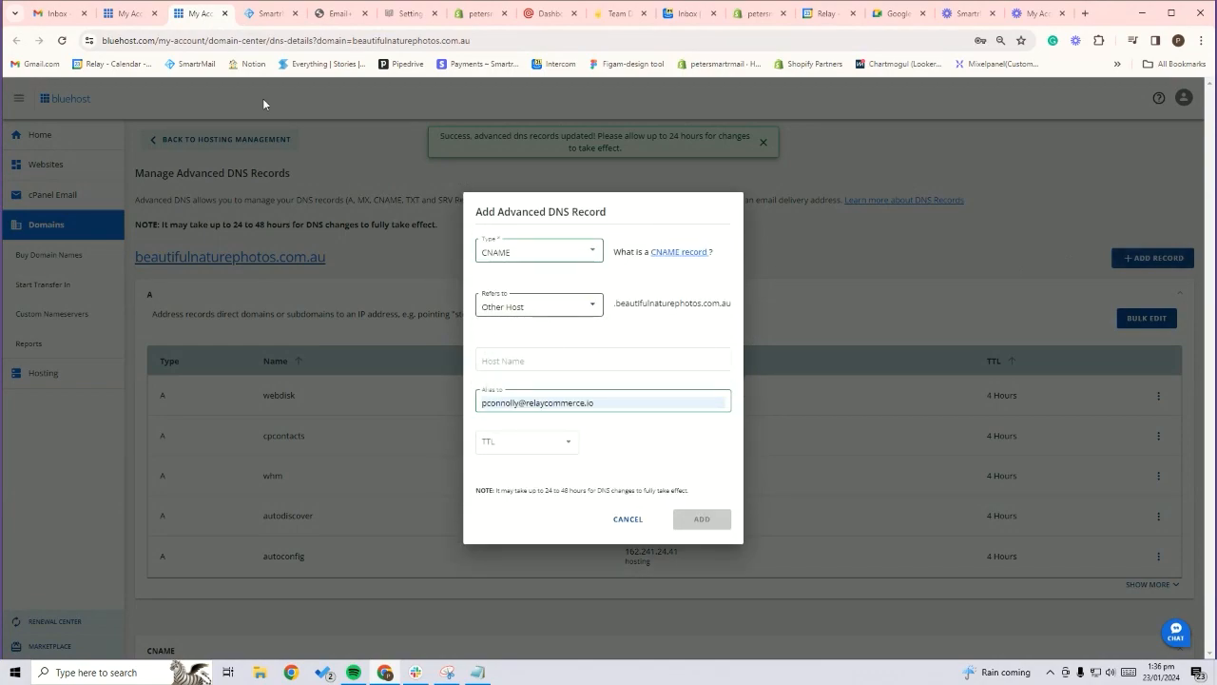
Copy the CNAME hostname email.smartr from SmartrMail into the new record's host name
left_click(262, 19)
left_click_drag(272, 310, 226, 318)
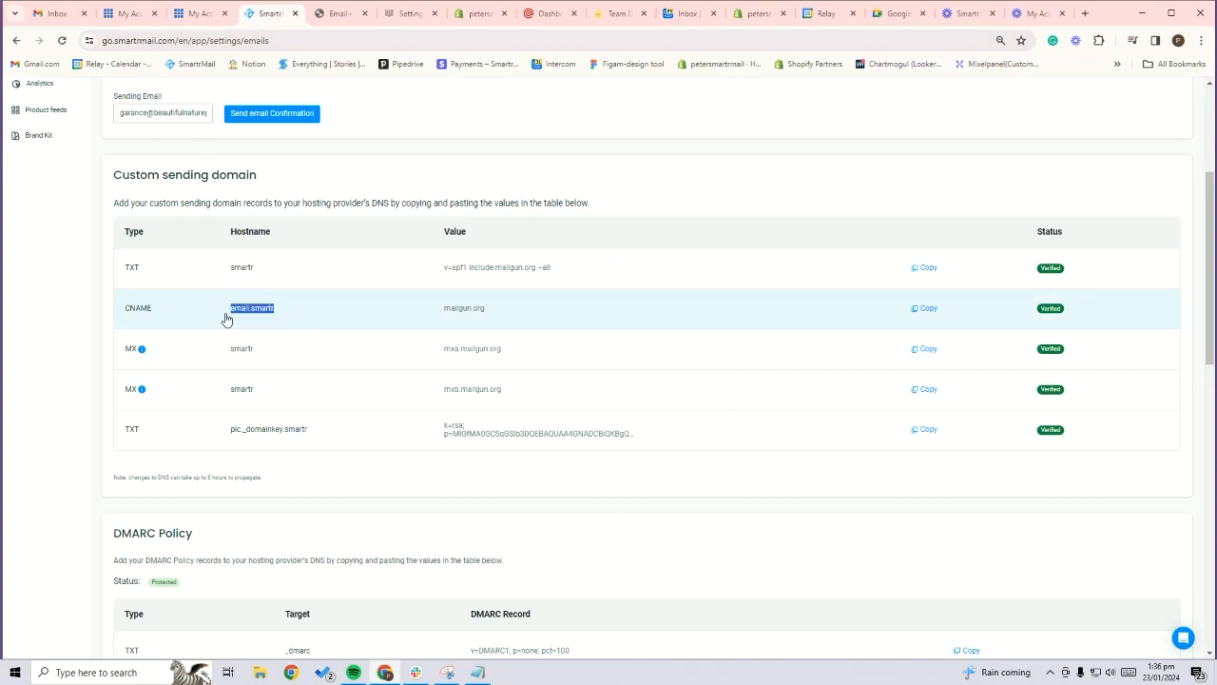
left_click(133, 15)
left_click(196, 13)
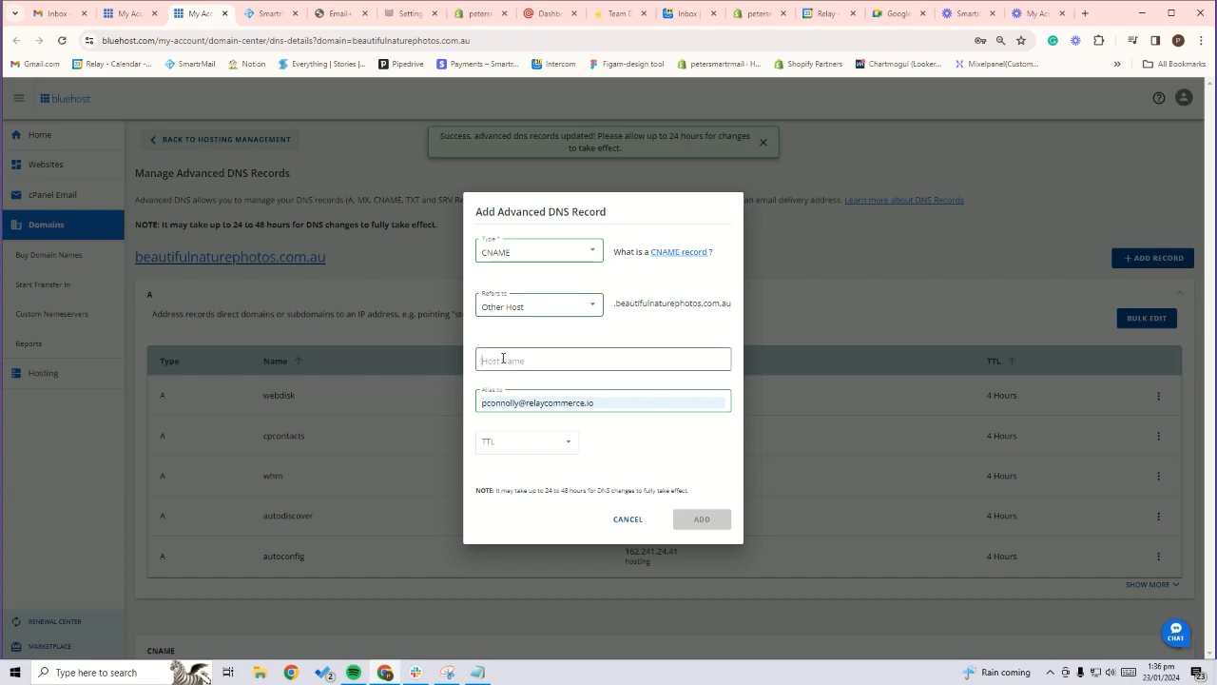
left_click(514, 361)
key("ctrl+v")
Alias the CNAME record to mailgun.org copied from SmartrMail, set its TTL to 2 Hours, and add it in Bluehost
left_click(267, 13)
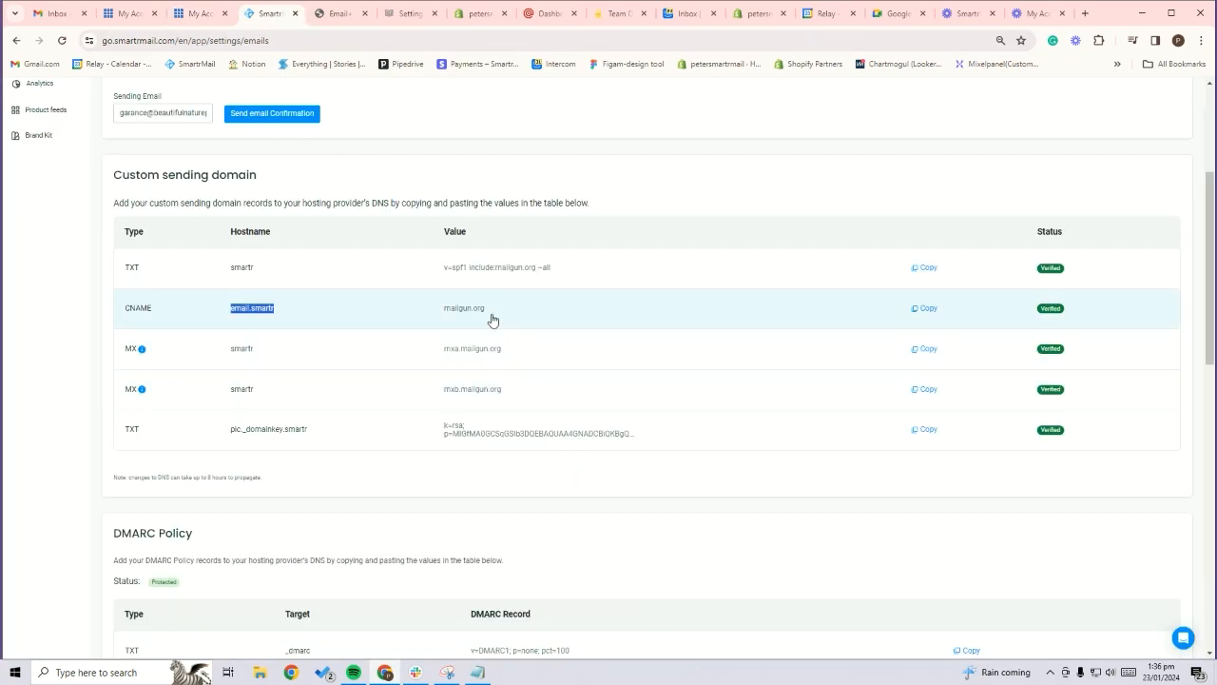
left_click_drag(487, 309, 444, 314)
left_click(196, 13)
left_click(603, 405)
key("ctrl+v")
left_click(556, 443)
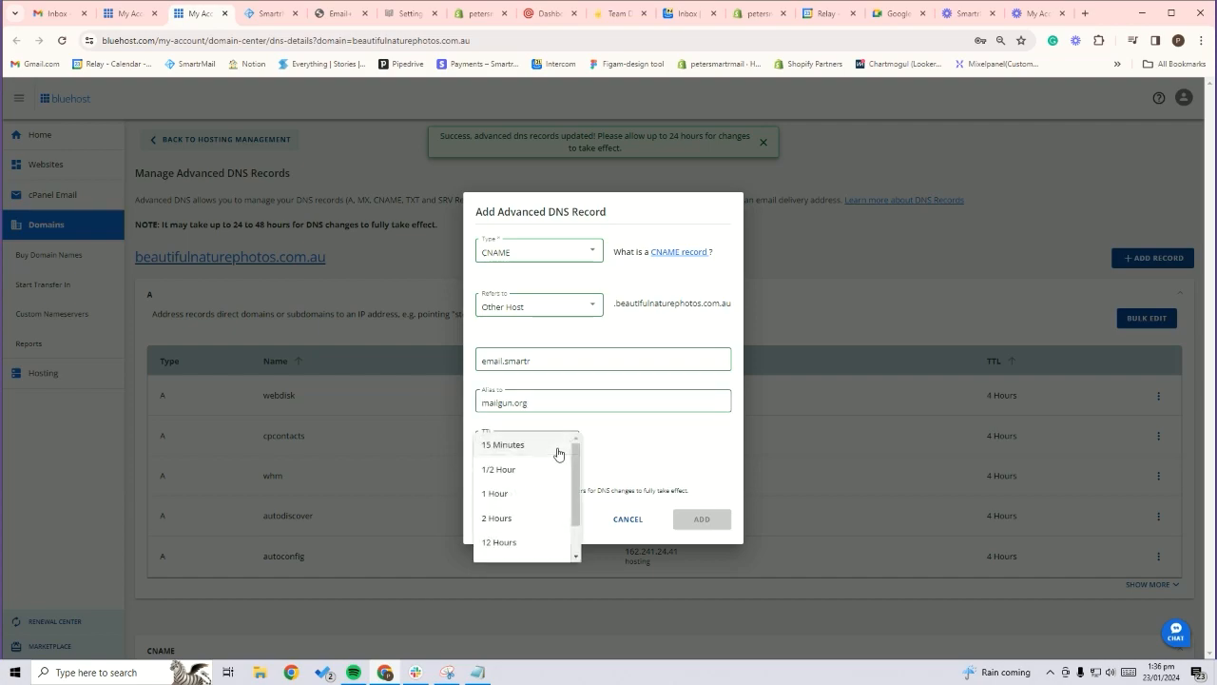
left_click(533, 518)
left_click(724, 520)
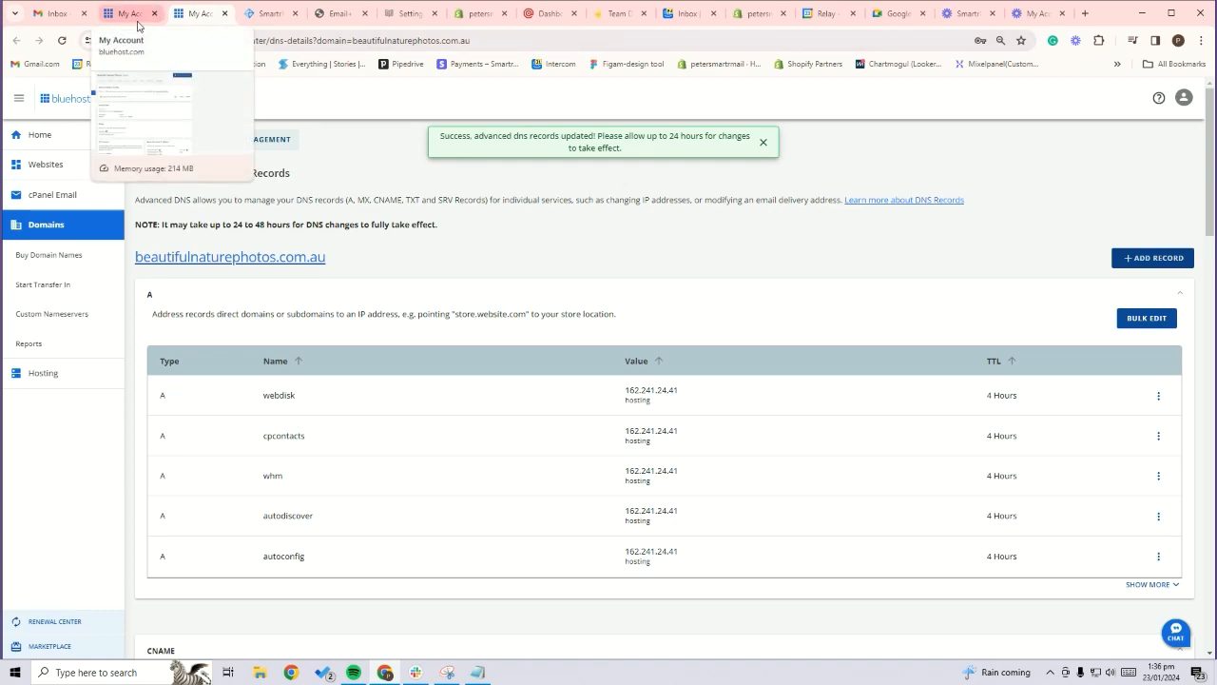
Start another DNS record in Bluehost with the type MX, referring to Other Host
left_click(262, 14)
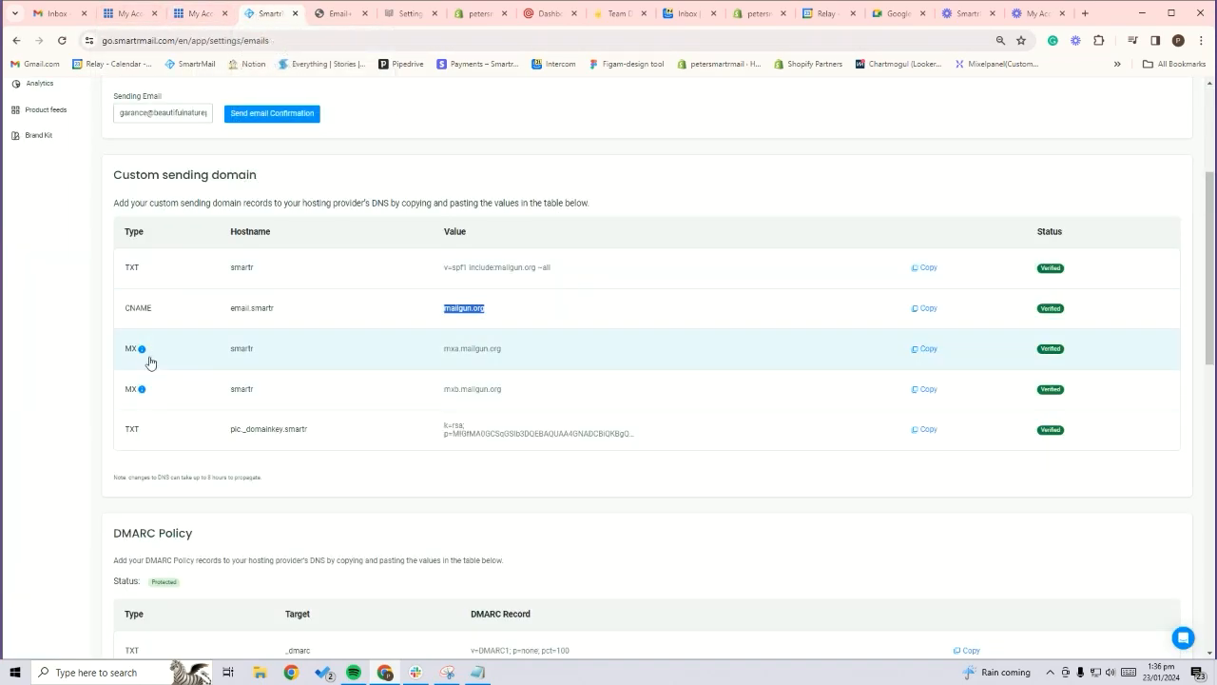
left_click(200, 14)
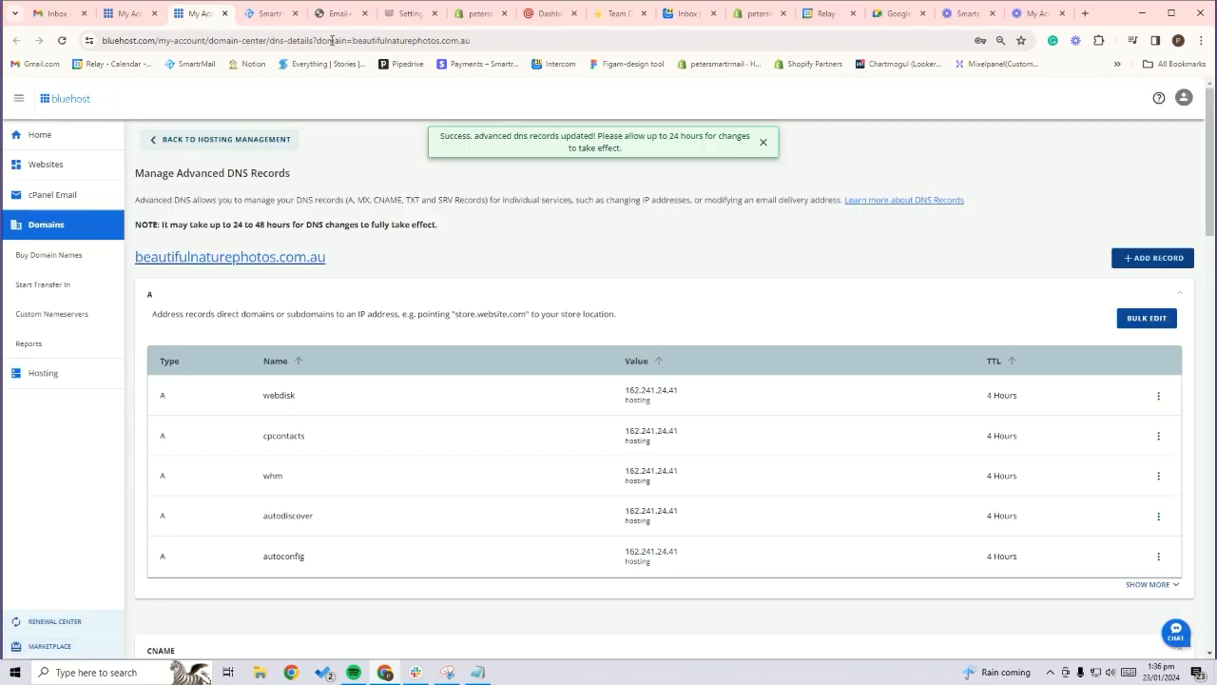
left_click(1149, 259)
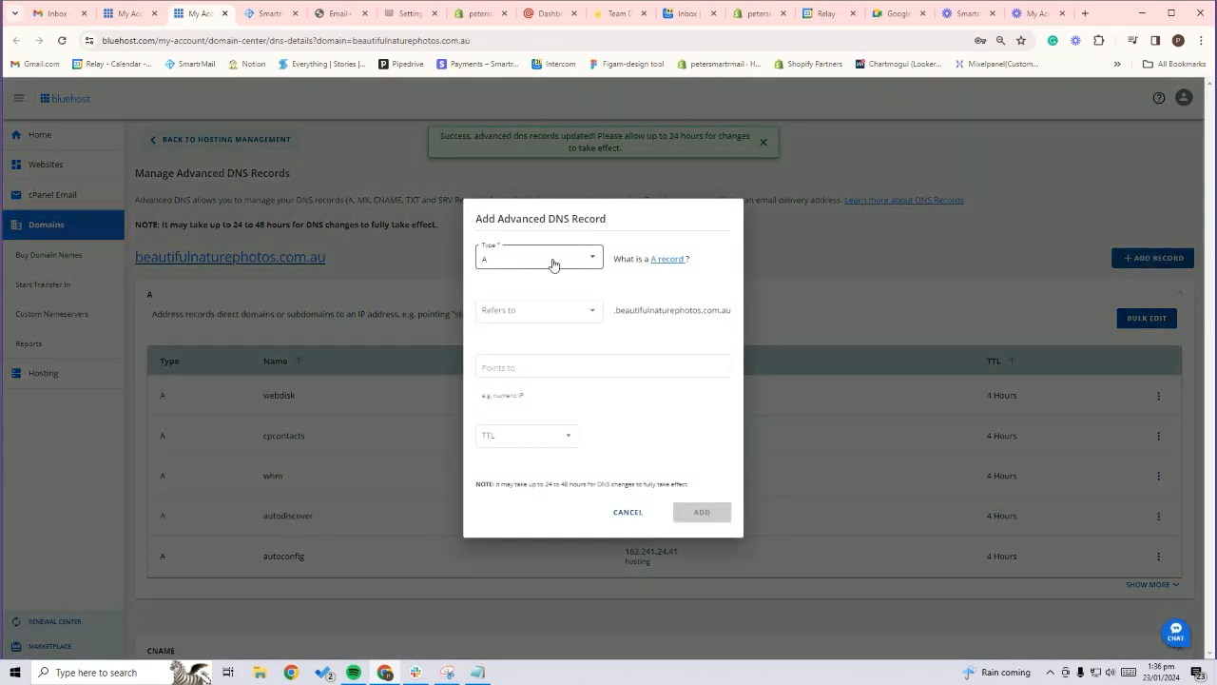
left_click(554, 264)
scroll(519, 317, "down", 1)
scroll(504, 312, "up", 1)
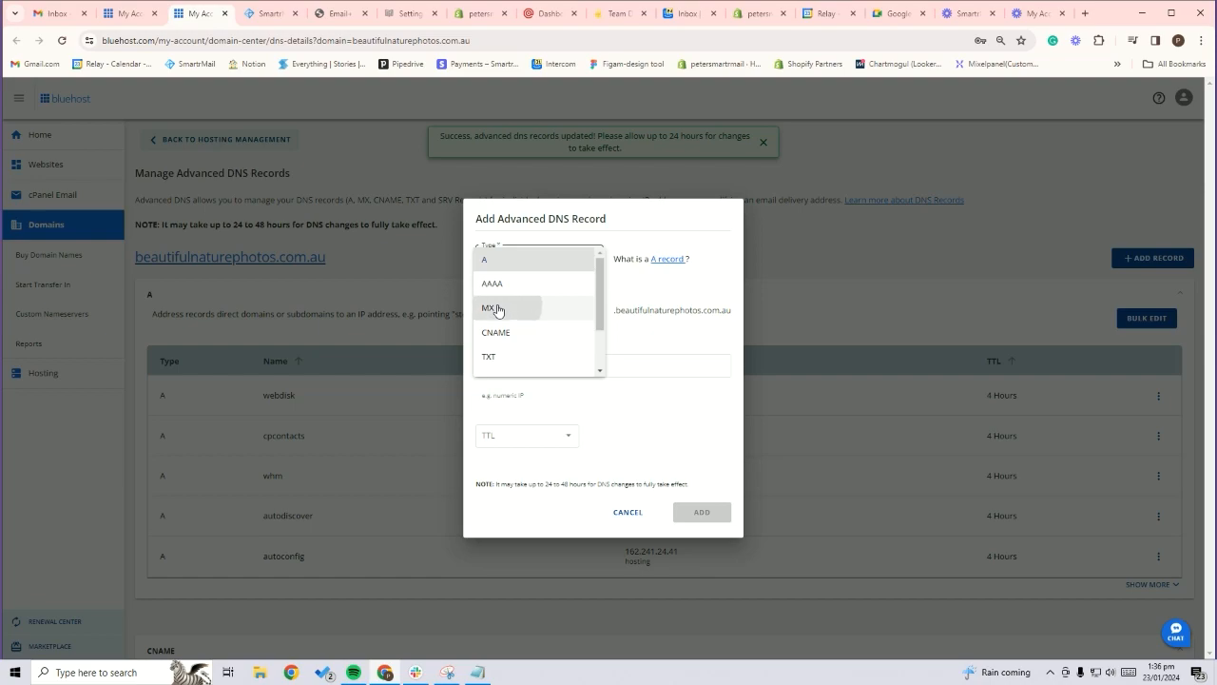
left_click(497, 310)
left_click(522, 295)
left_click(526, 346)
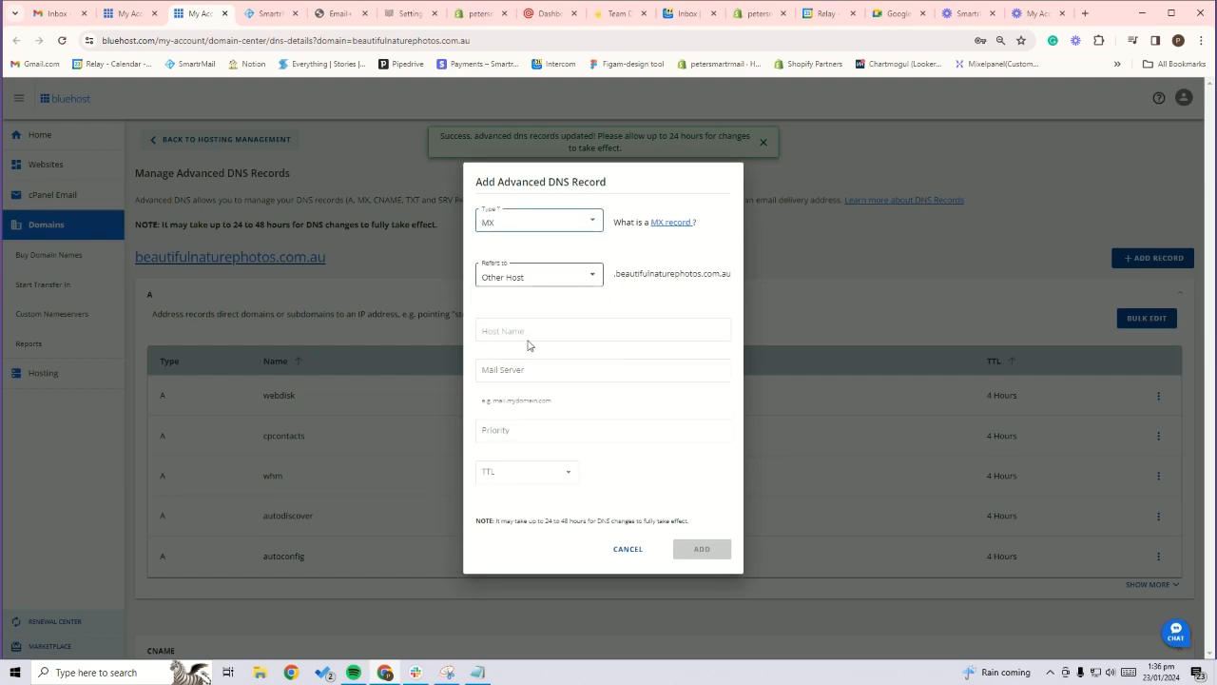
Copy the hostname smartr from SmartrMail's first MX row into the new record's host name
left_click(271, 13)
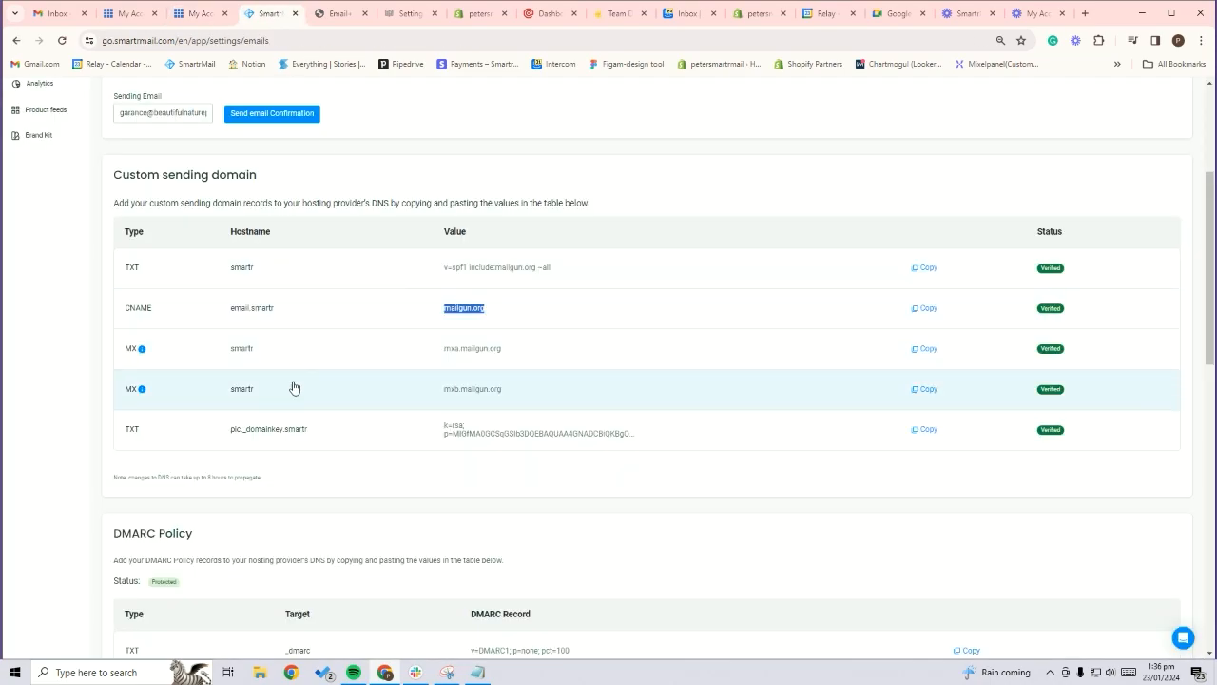
double_click(242, 348)
left_click(202, 13)
left_click(514, 331)
key("ctrl+v")
Set the MX record's mail server to mxa.mailgun.org from SmartrMail, with priority 10 and a TTL of 2 Hours, and add it
left_click(267, 15)
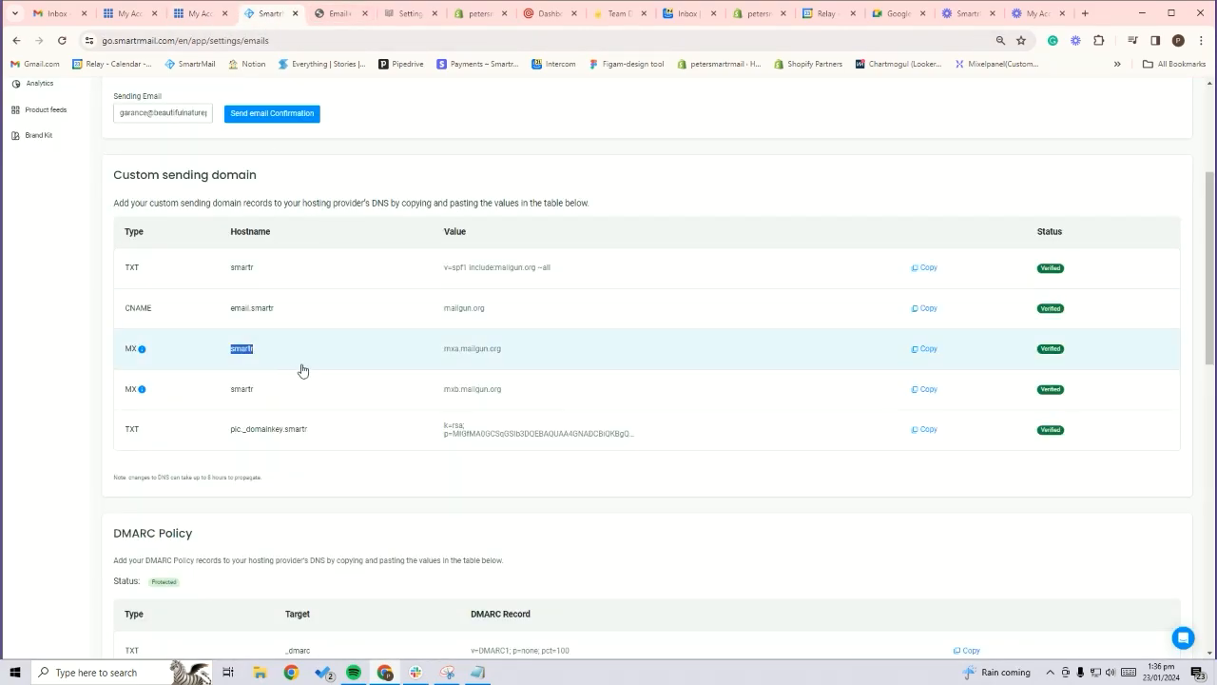
left_click_drag(504, 349, 444, 352)
left_click(202, 13)
left_click(543, 372)
key("ctrl+v")
left_click(556, 429)
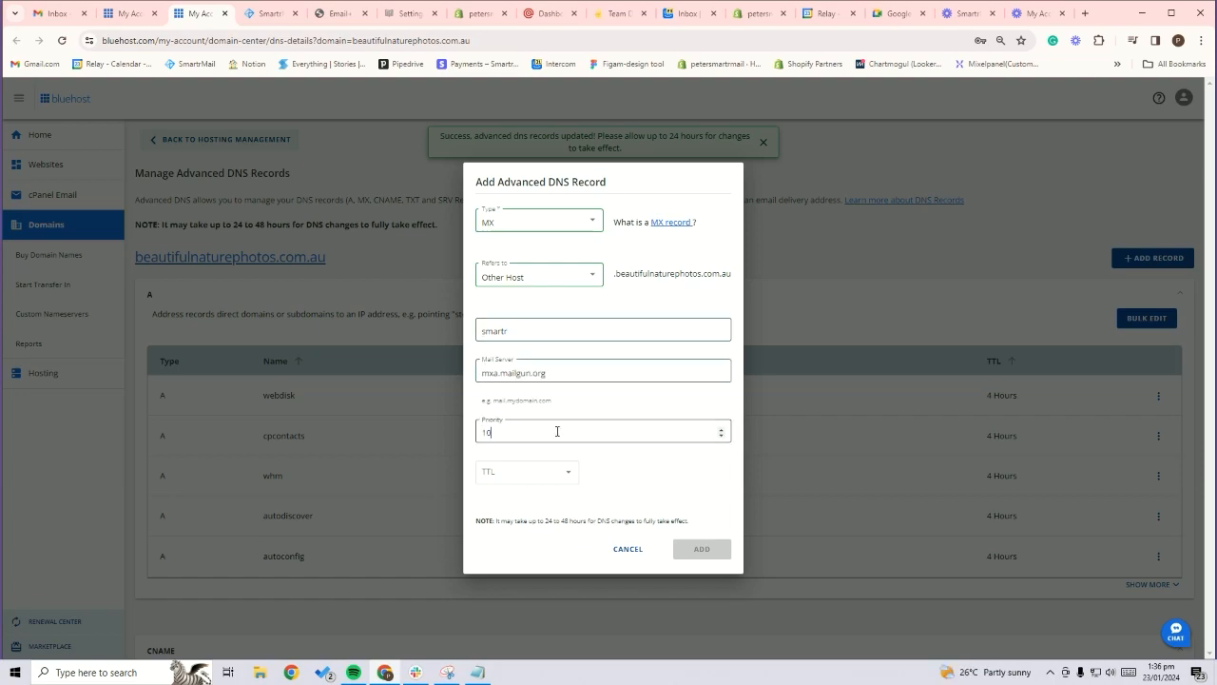
left_click(554, 476)
left_click(524, 548)
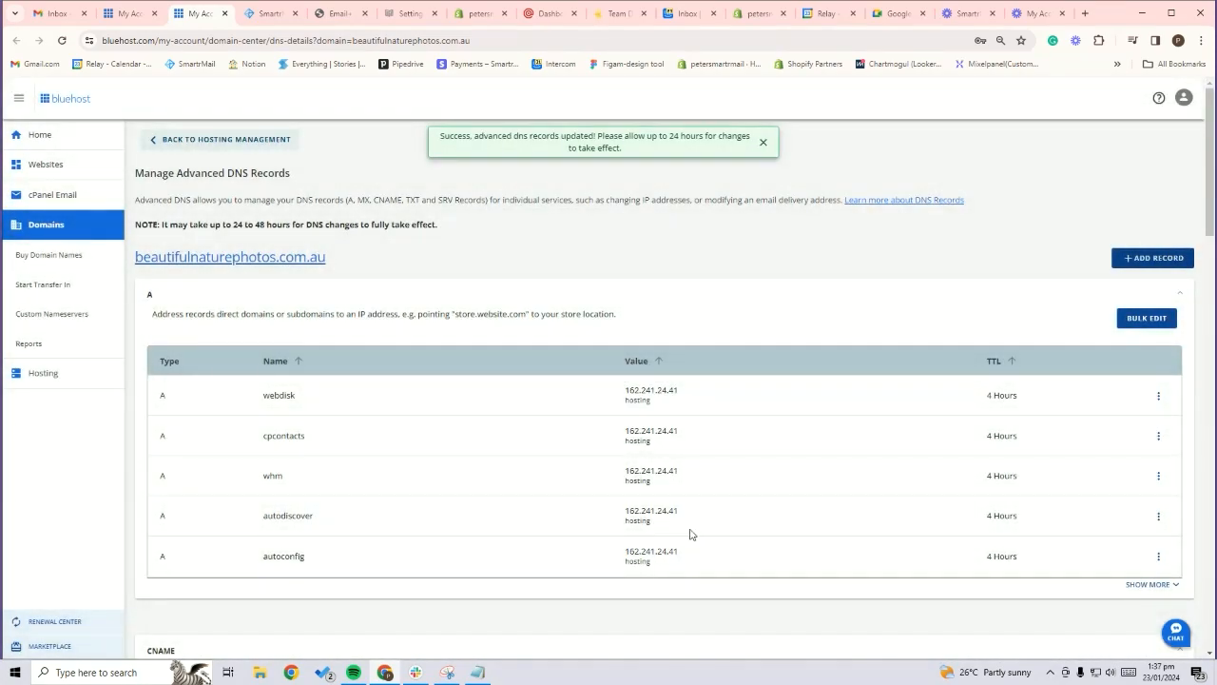
Check the verification status of the custom sending domain records in SmartrMail
left_click(255, 13)
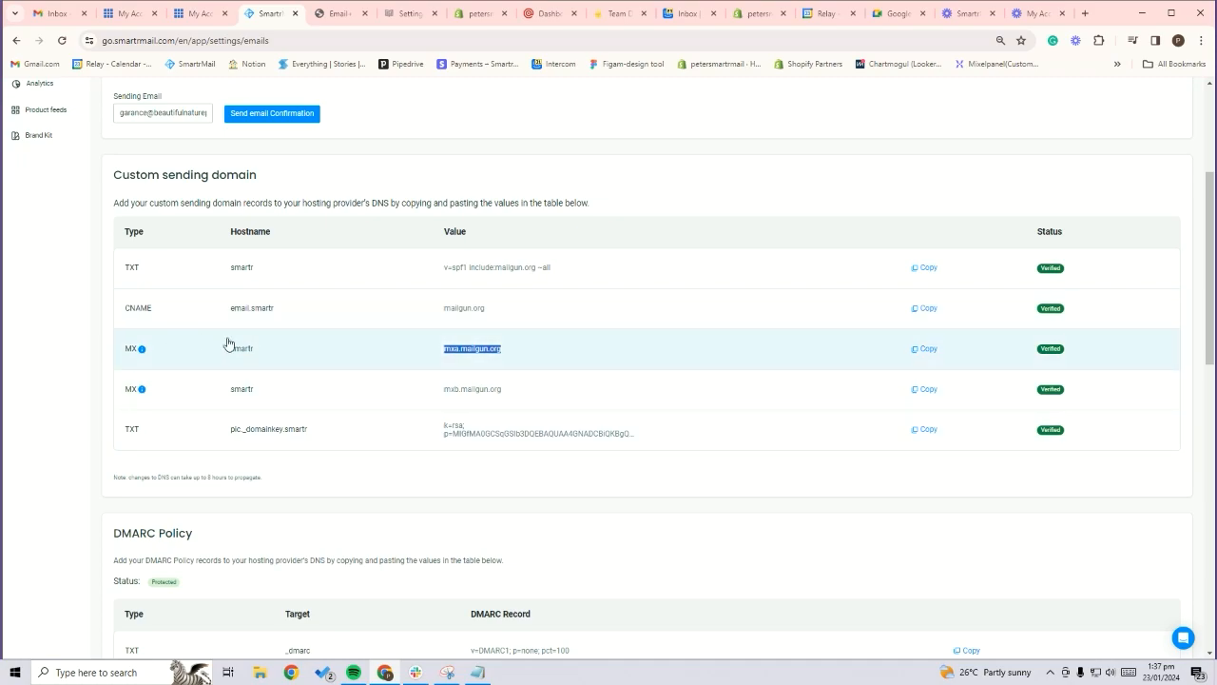
scroll(581, 388, "up", 1)
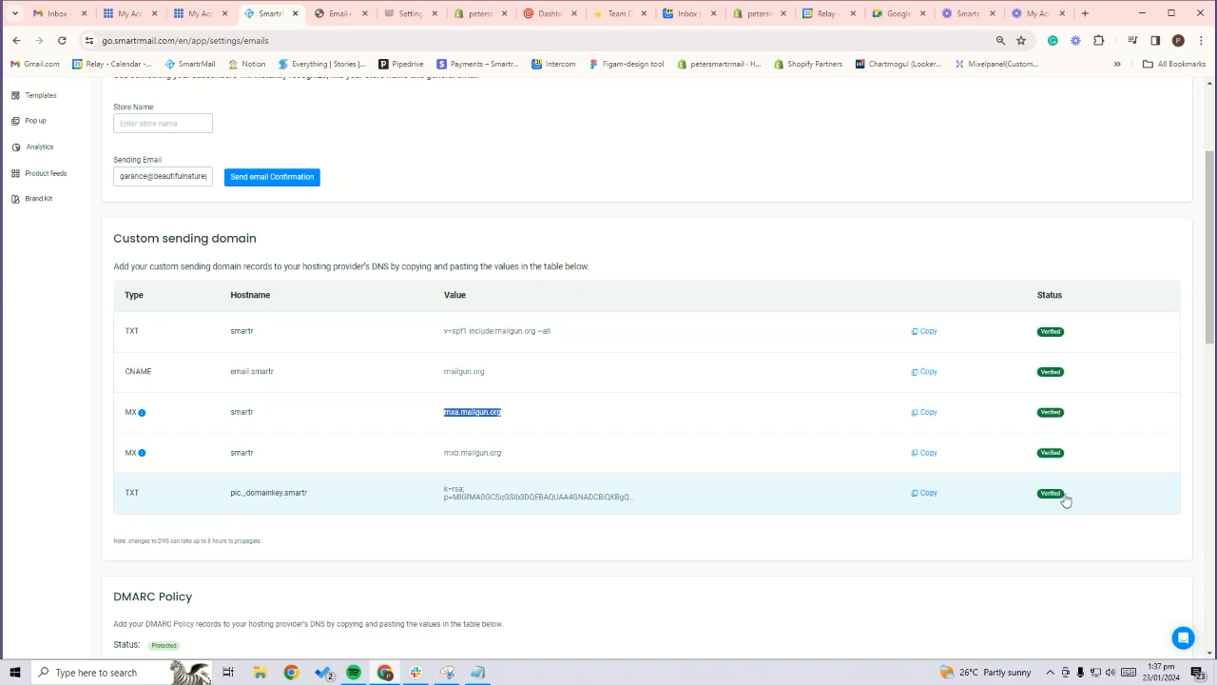
scroll(1043, 466, "down", 2)
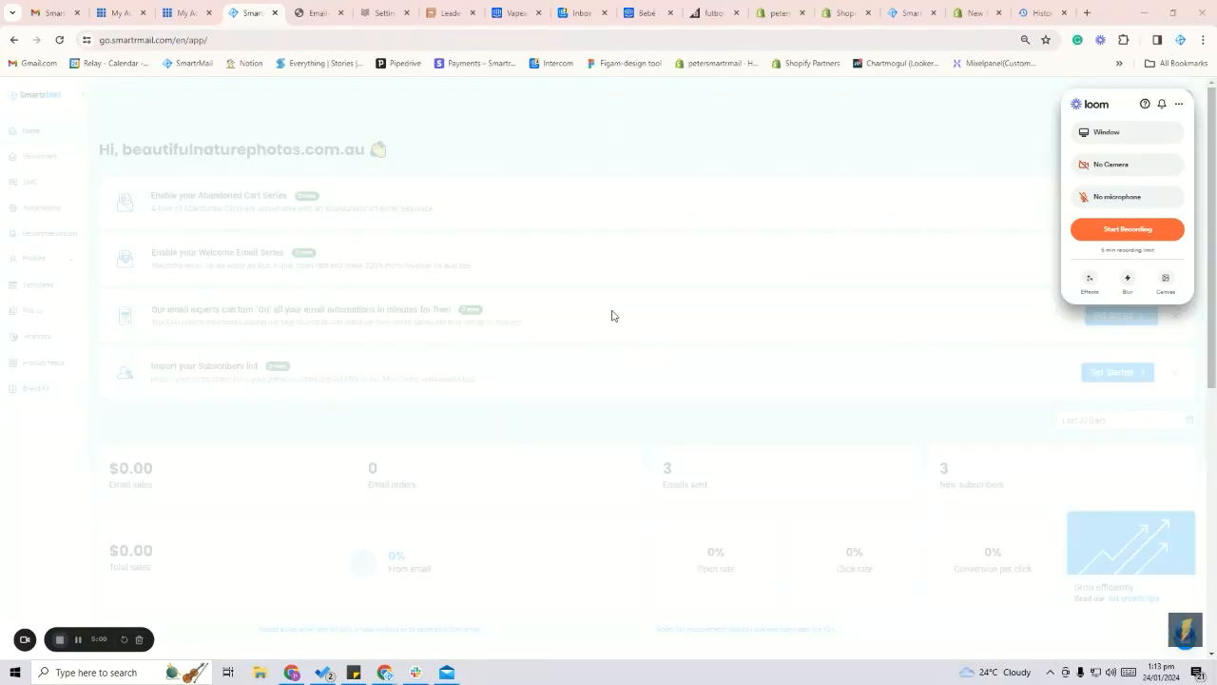
Open the email settings of the SmartrMail account from its home page
left_click(957, 199)
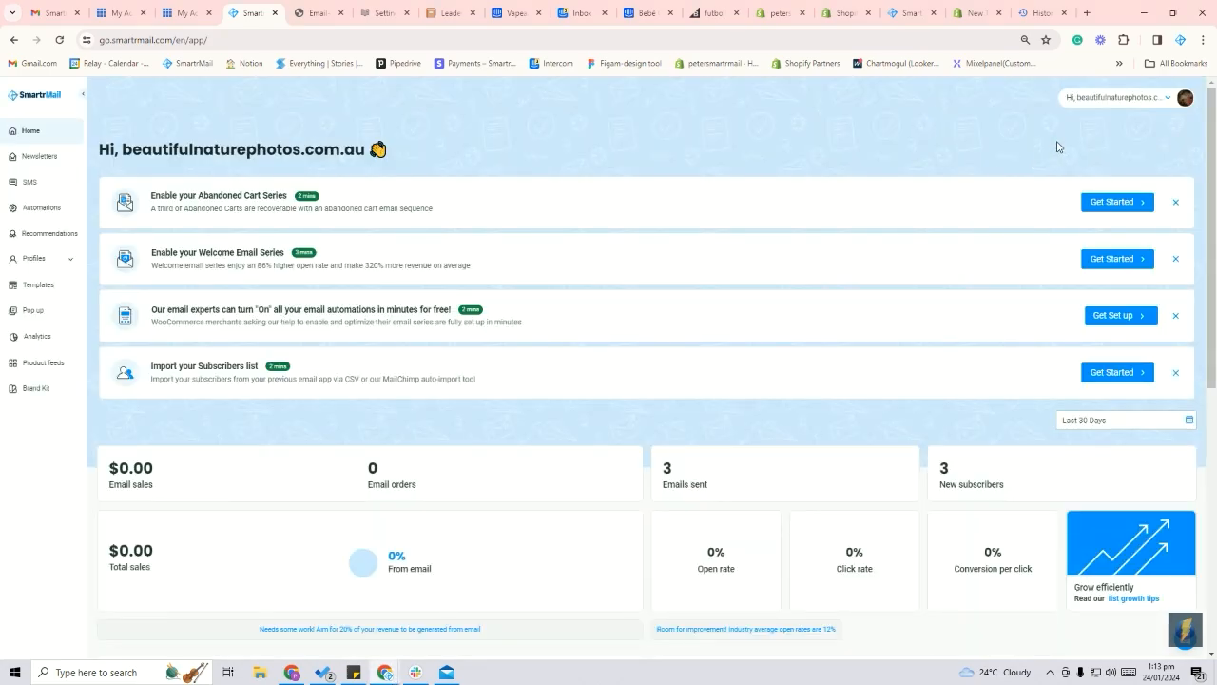
left_click(1184, 97)
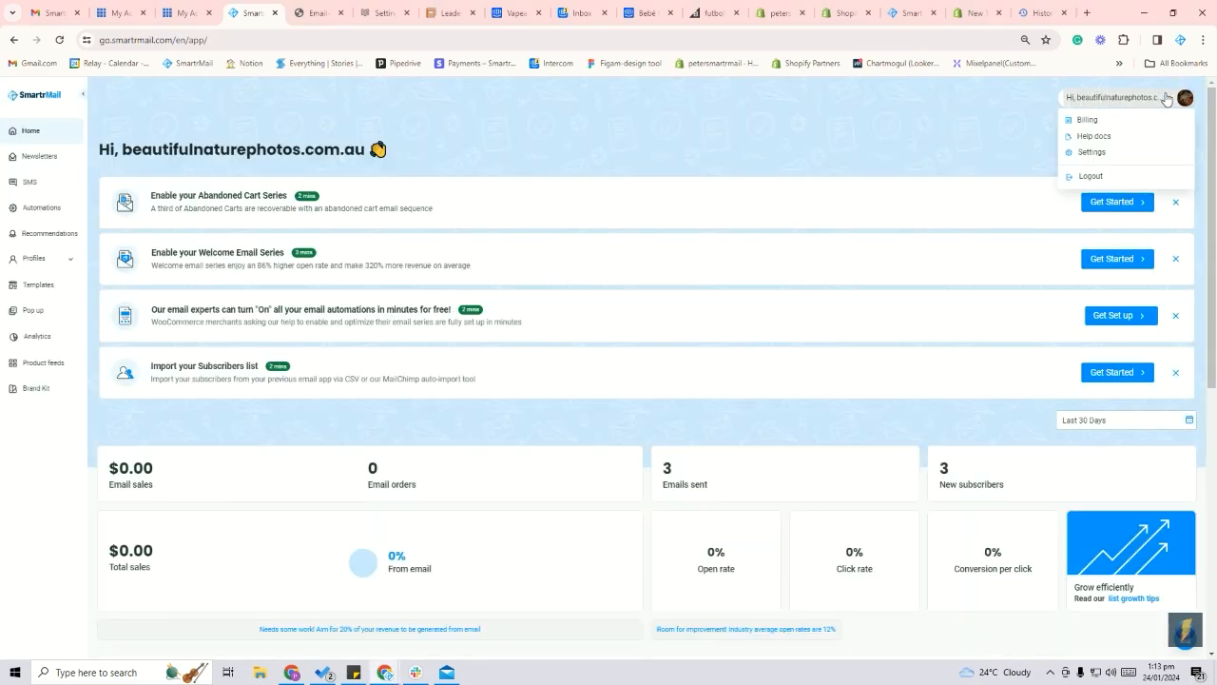
left_click(1098, 155)
left_click(257, 196)
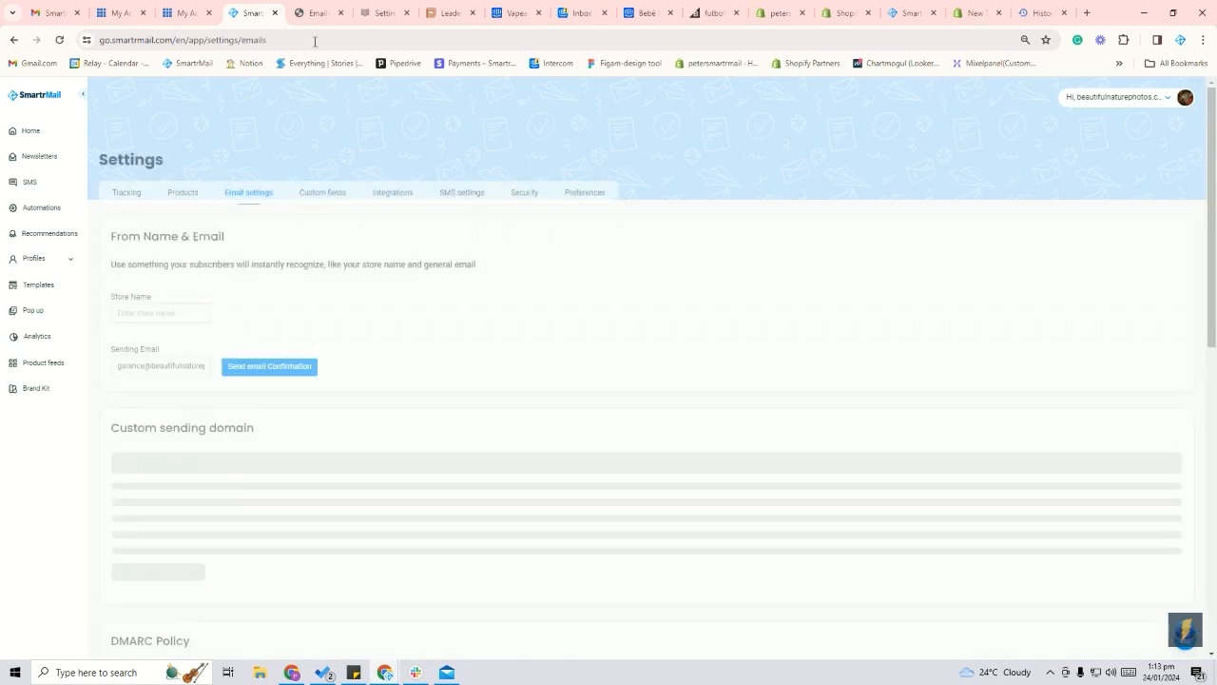
View the reference image of the Generate DMARC Policy option, and bring up the DMARC Policy section in SmartrMail's email settings
left_click(318, 12)
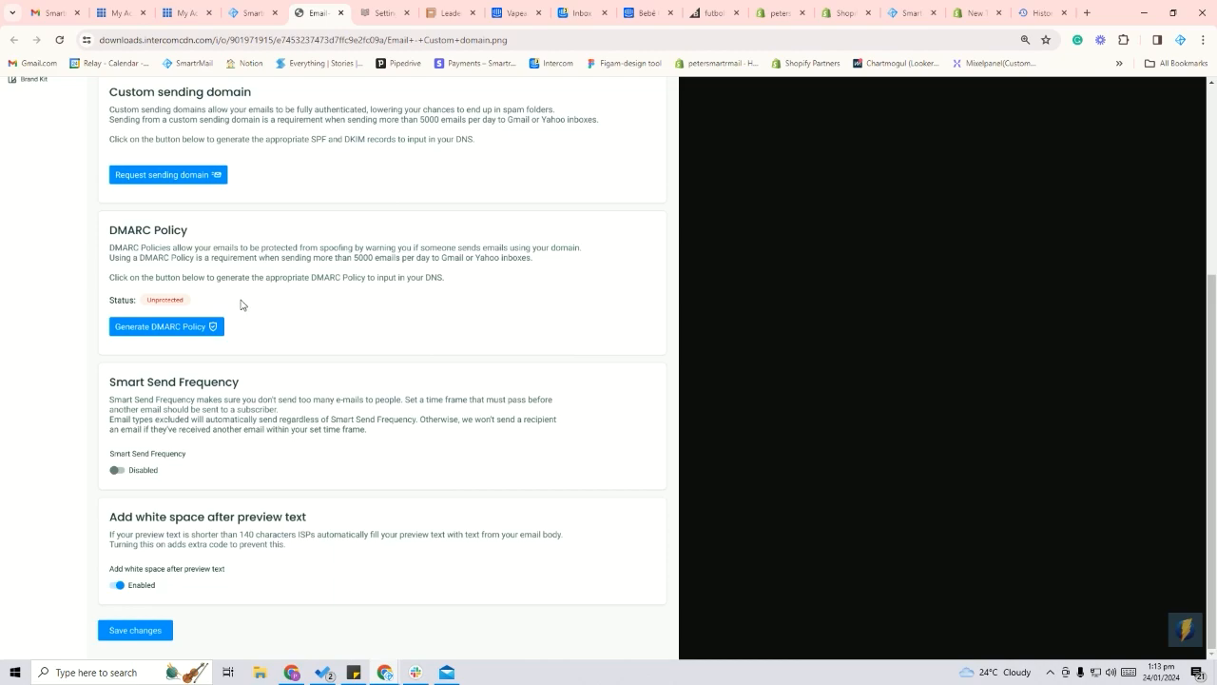
left_click(249, 12)
scroll(321, 258, "down", 5)
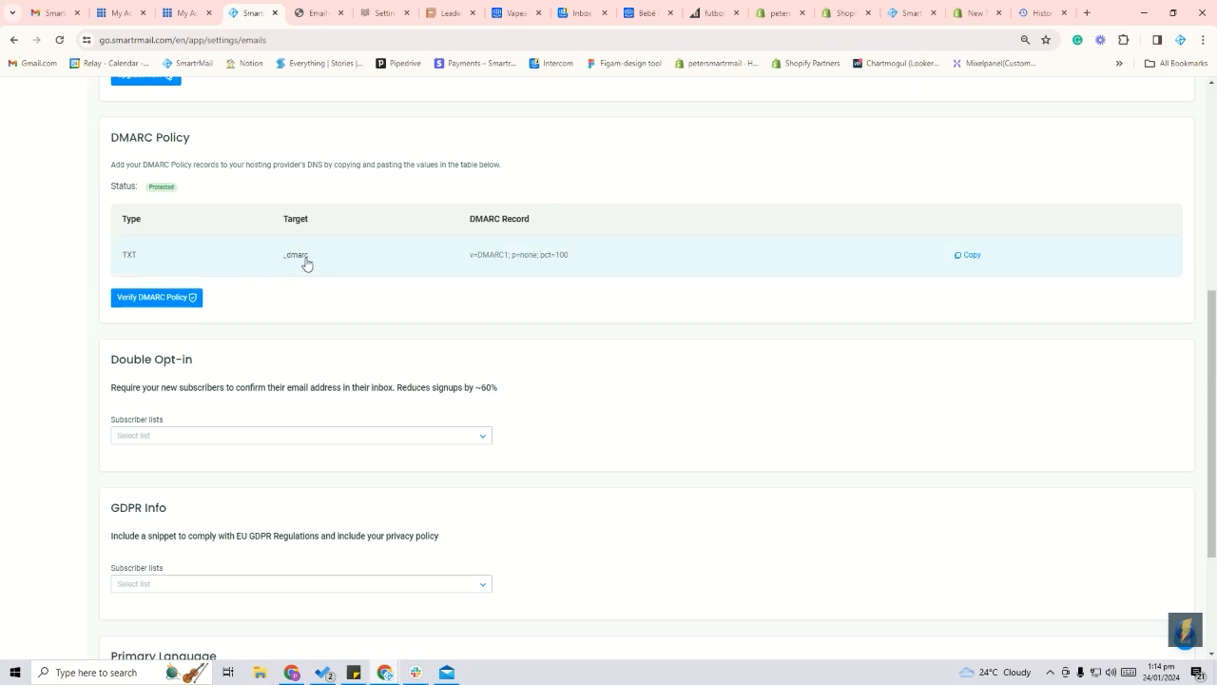
Start a TXT record in Bluehost referring to Other Host, with the host name _dmarc copied from SmartrMail's DMARC policy
left_click_drag(312, 263, 282, 259)
left_click(178, 24)
left_click(121, 13)
left_click(187, 12)
scroll(1103, 193, "up", 15)
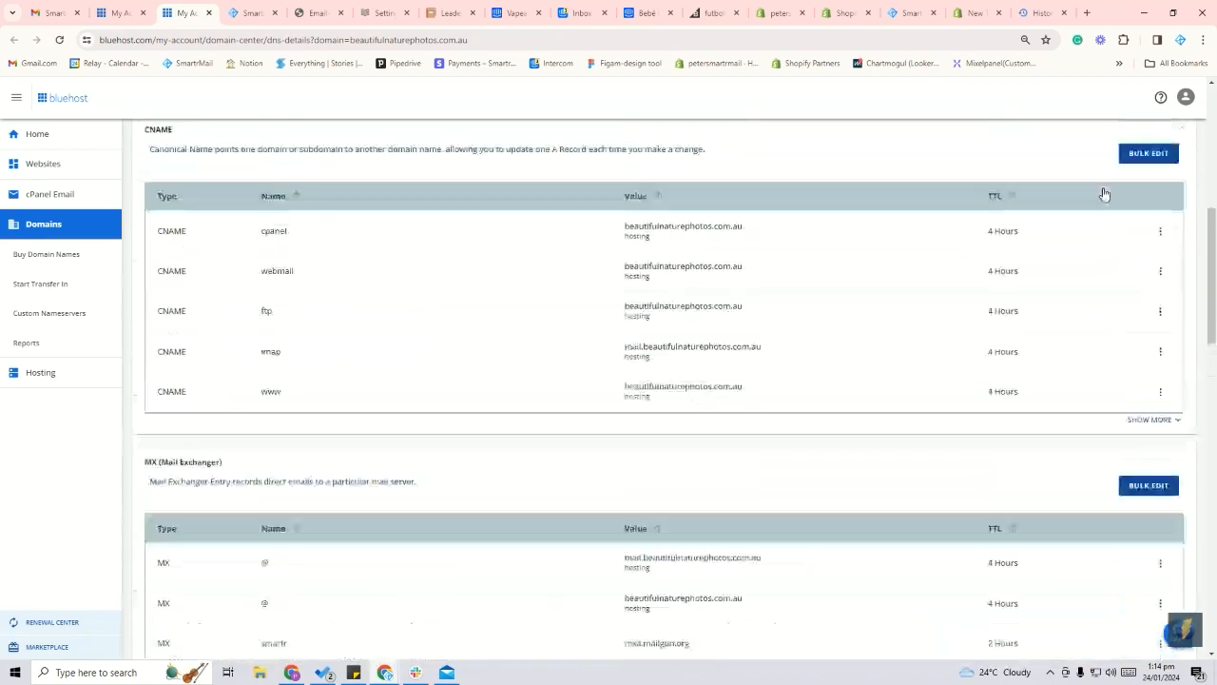
left_click(1152, 257)
left_click(584, 262)
left_click(532, 358)
left_click(553, 333)
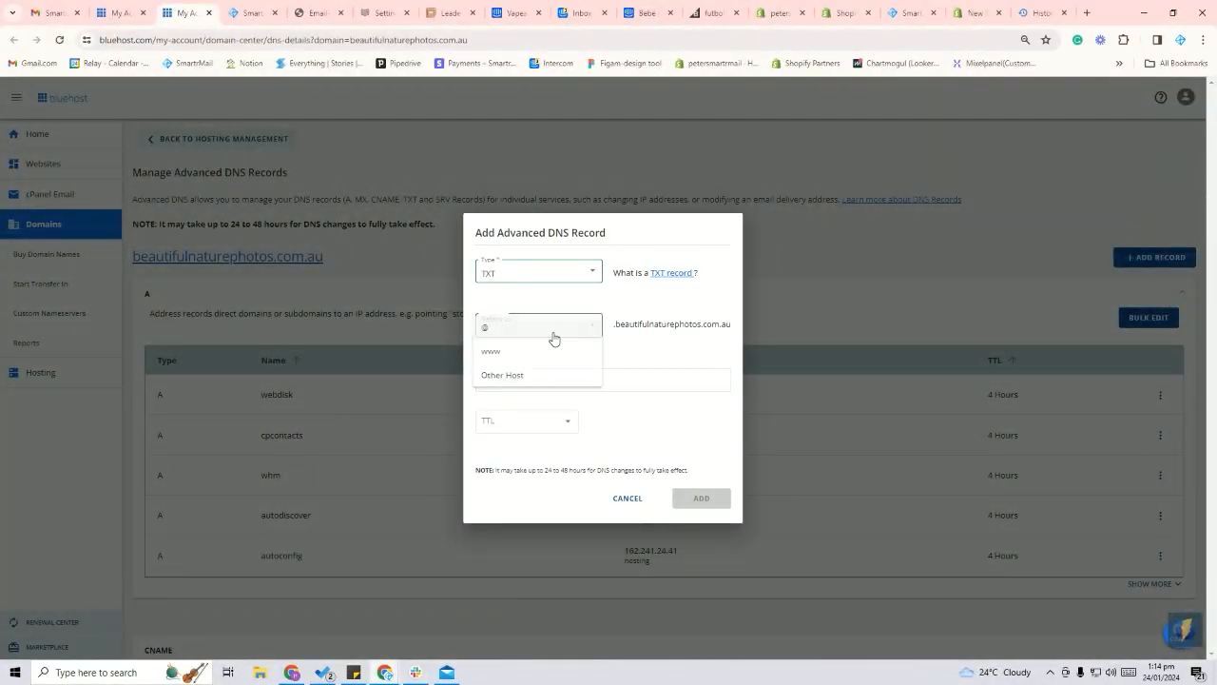
left_click(534, 376)
left_click(538, 363)
type("_dmarc")
Give the TXT record SmartrMail's DMARC value v=DMARC1; p=none; pct=100, set its TTL to 2 Hours, and add it in Bluehost
left_click(251, 13)
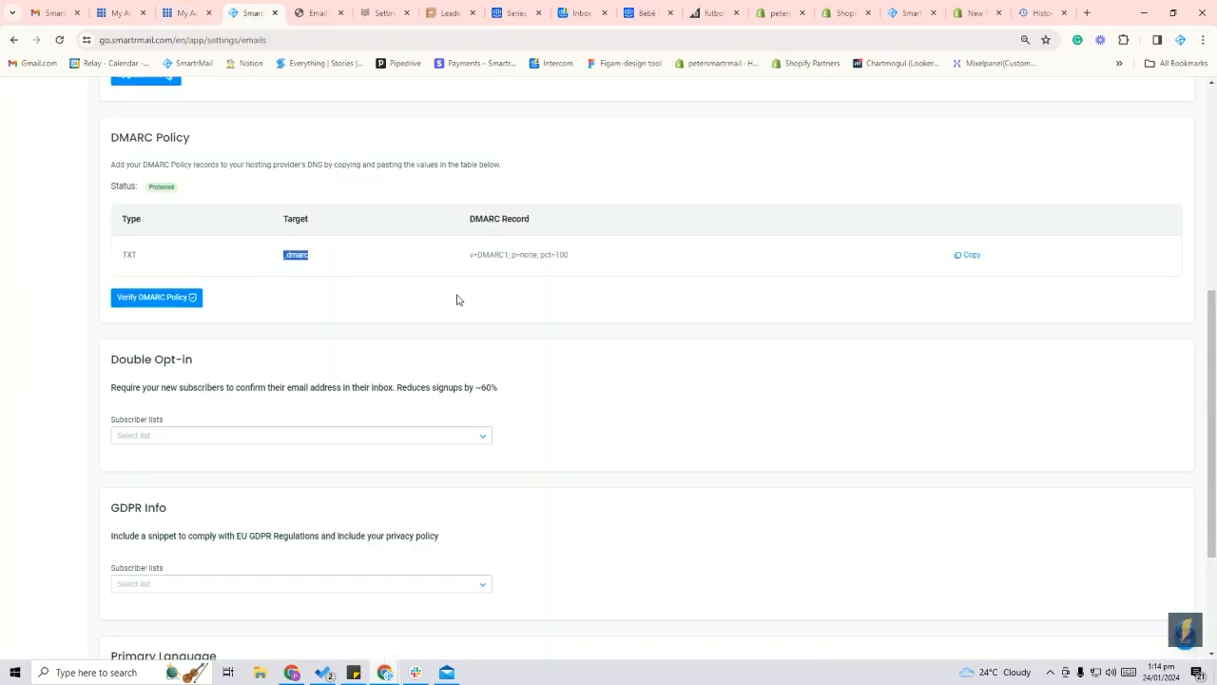
left_click(961, 255)
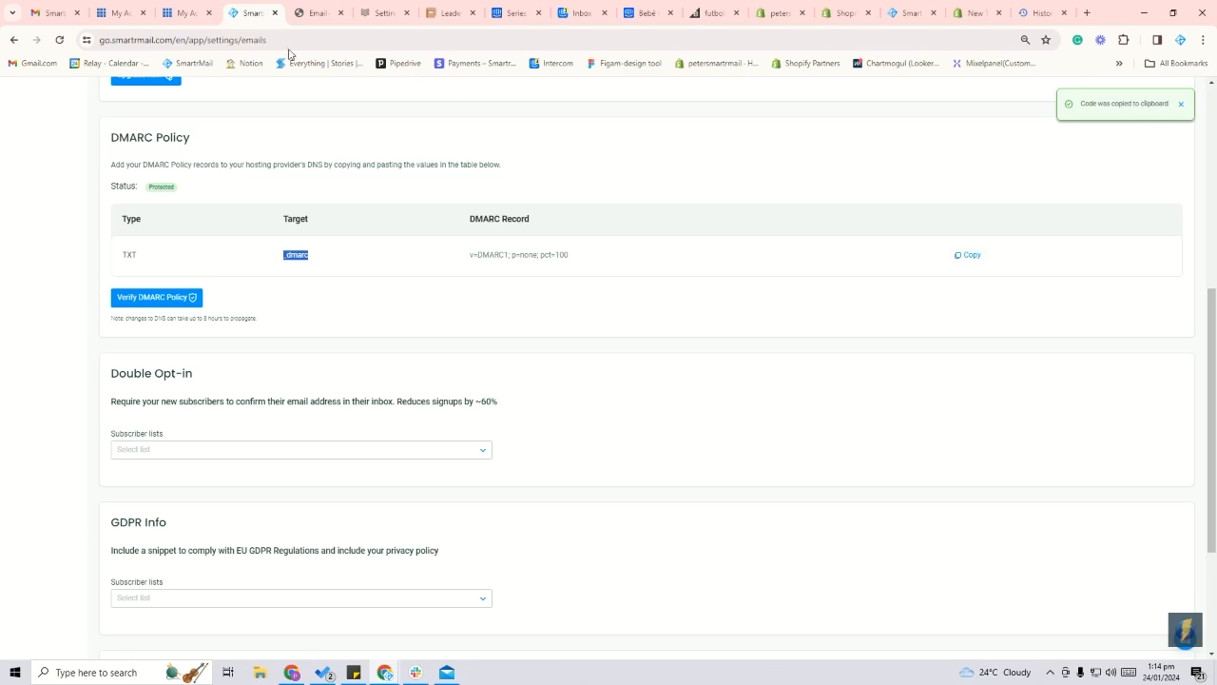
left_click(188, 12)
left_click(524, 399)
key("ctrl+v")
left_click(528, 441)
left_click(511, 519)
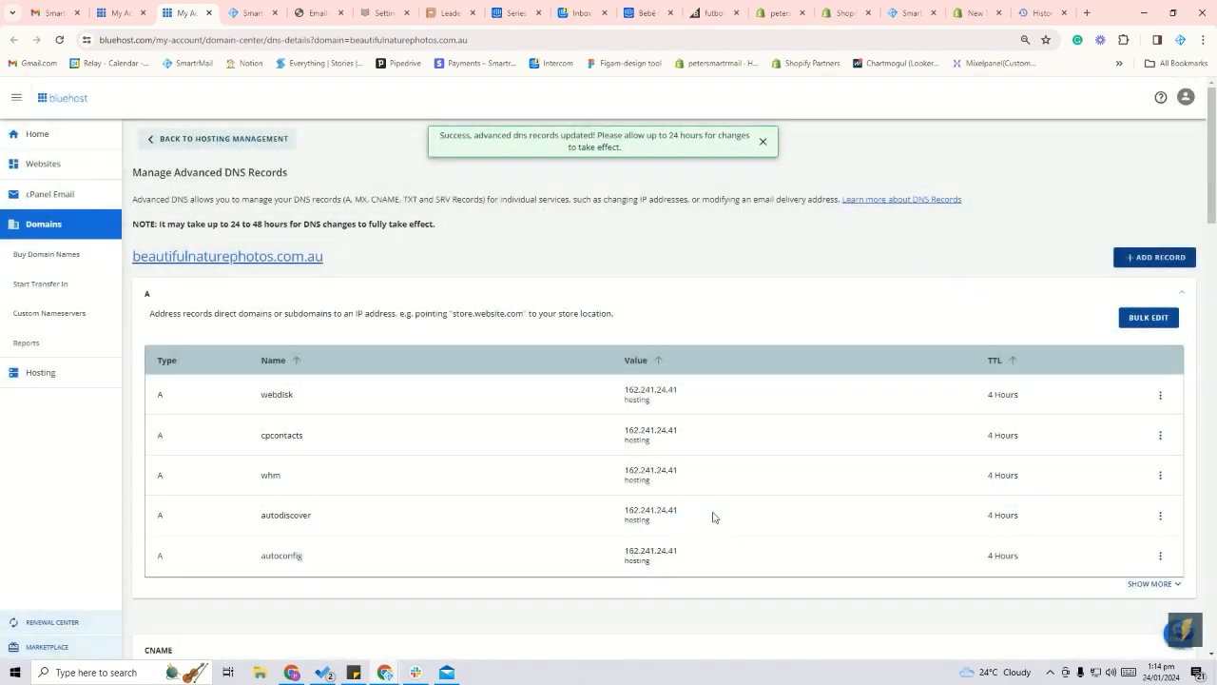
Return to the DMARC Policy section in SmartrMail
left_click(252, 12)
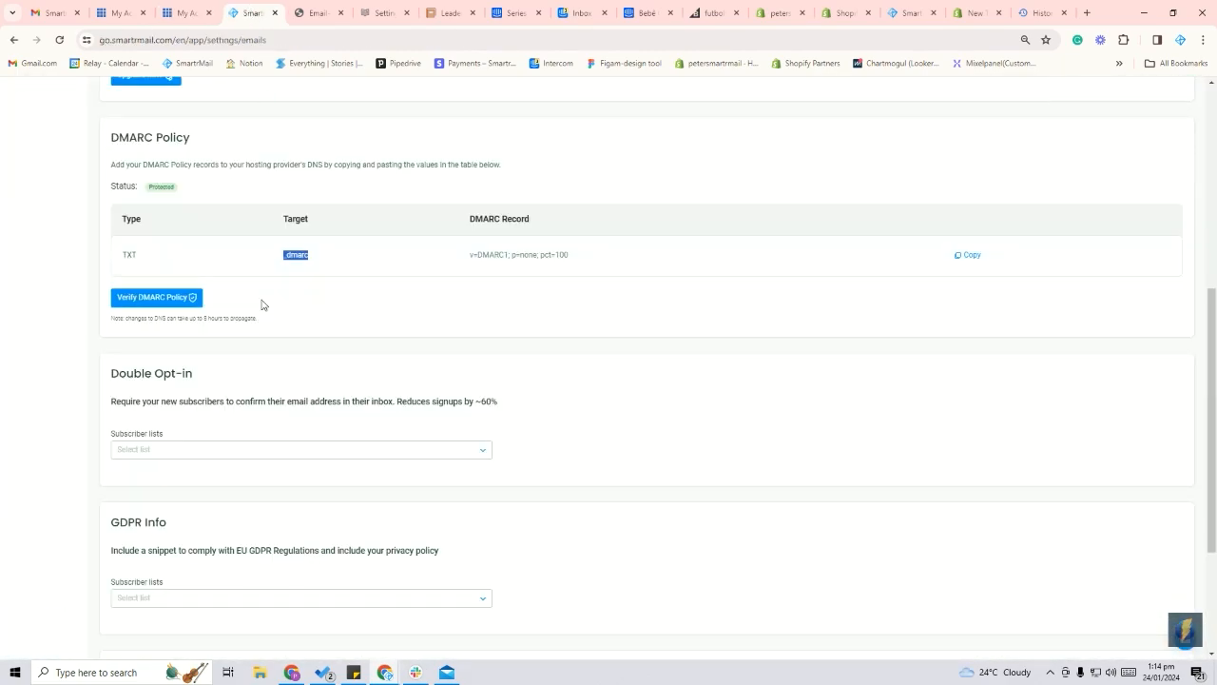